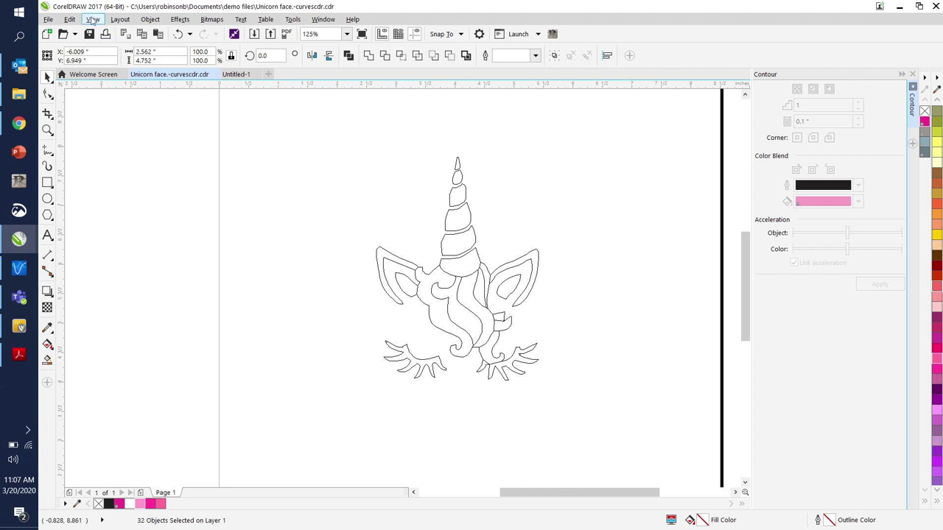
Switch the artwork to Normal view and create a boundary curve around all the unicorn objects.
{"action": "left_click", "coordinate": [94, 19]}
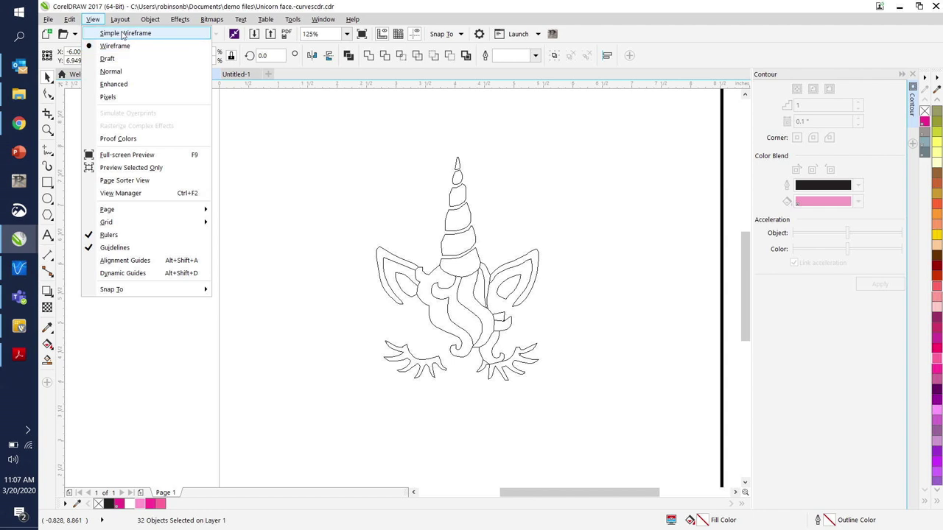
{"action": "left_click", "coordinate": [118, 71]}
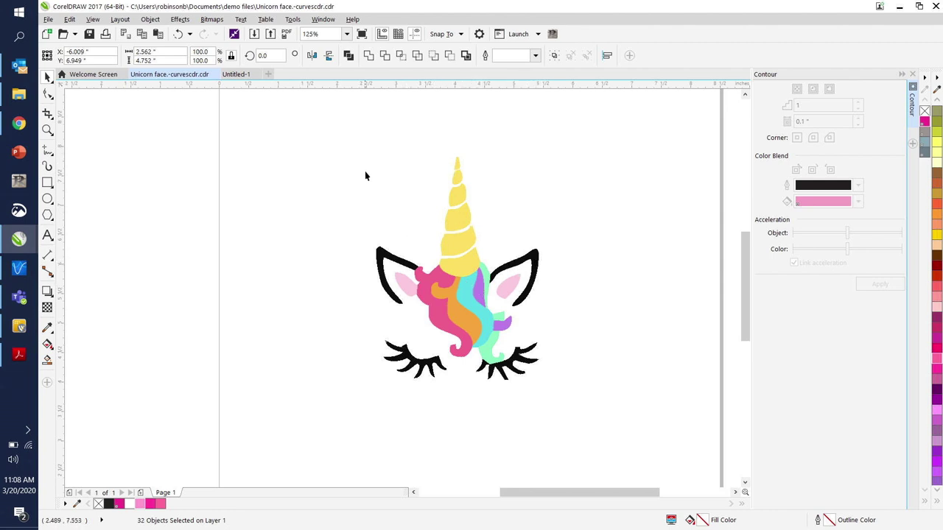
{"action": "left_click_drag", "start_coordinate": [341, 126], "coordinate": [577, 445]}
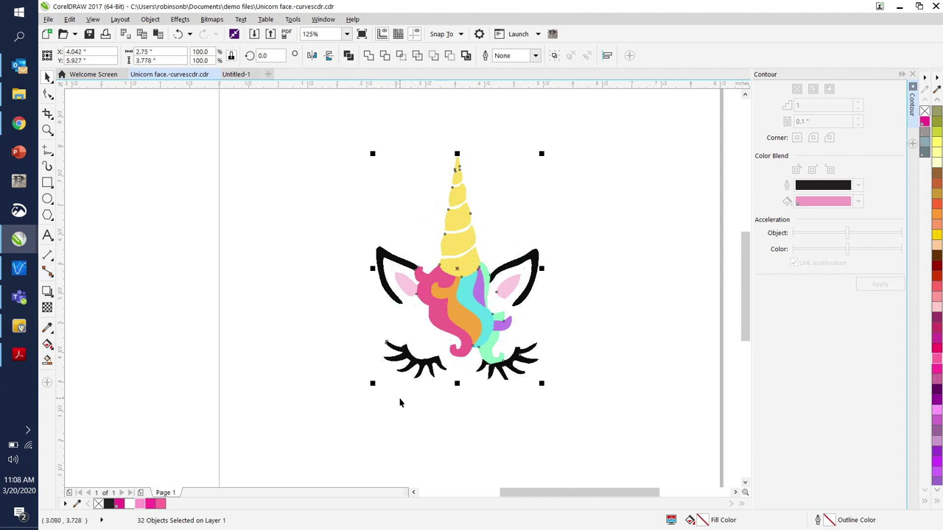
{"action": "left_click", "coordinate": [466, 57]}
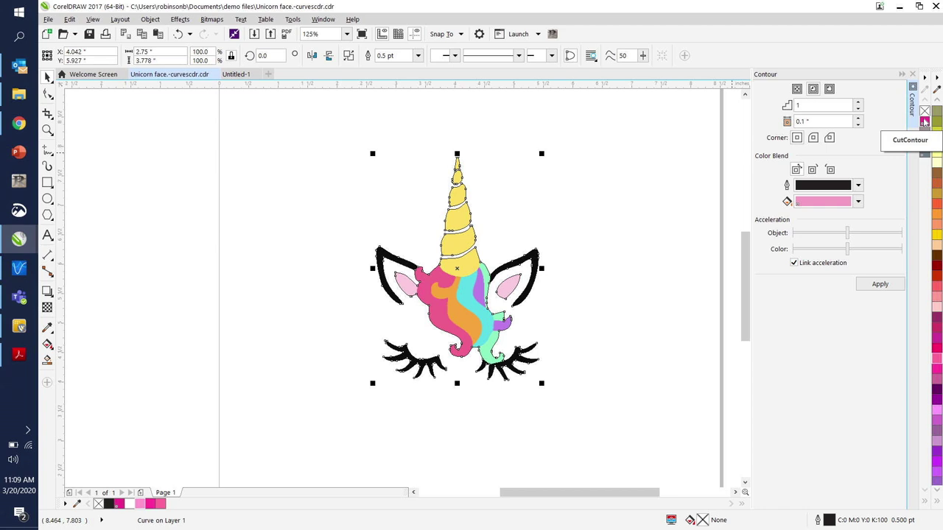
Give the unicorn's boundary curve a CutContour outline and inspect the cut line up close along the horn.
{"action": "right_click", "coordinate": [925, 121]}
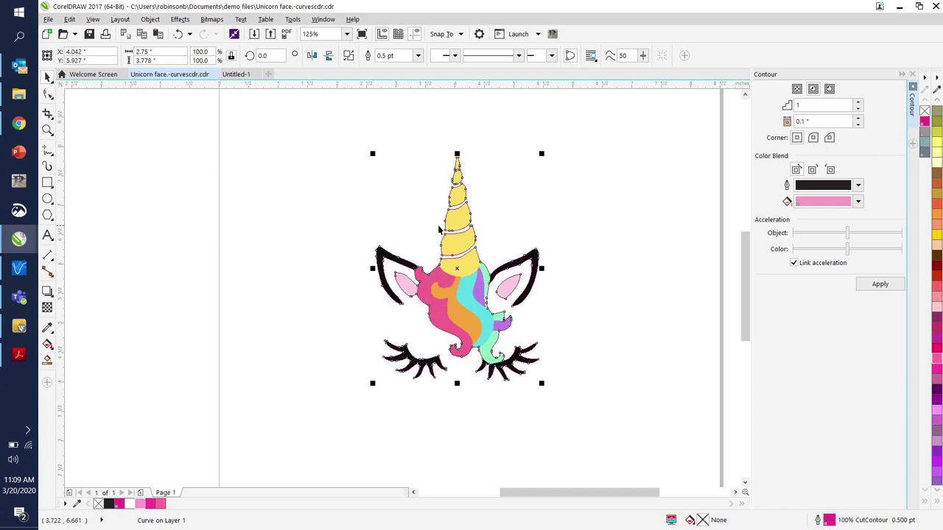
{"action": "scroll", "coordinate": [438, 231], "scroll_direction": "up", "scroll_amount": 5}
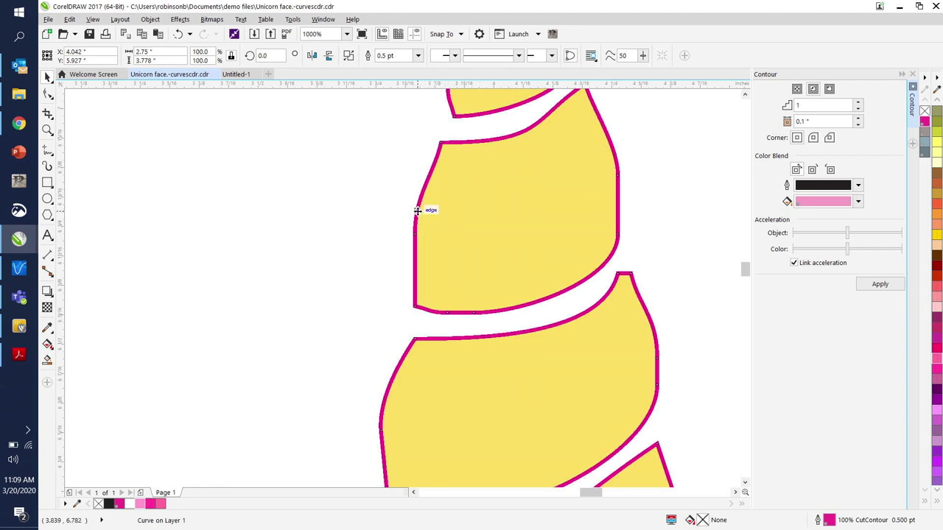
{"action": "scroll", "coordinate": [424, 205], "scroll_direction": "down", "scroll_amount": 2}
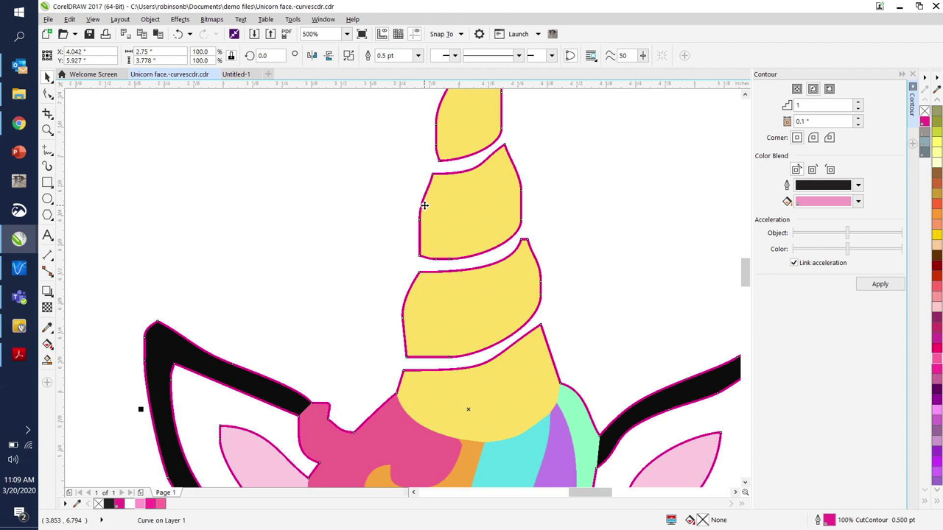
{"action": "scroll", "coordinate": [425, 206], "scroll_direction": "down", "scroll_amount": 4}
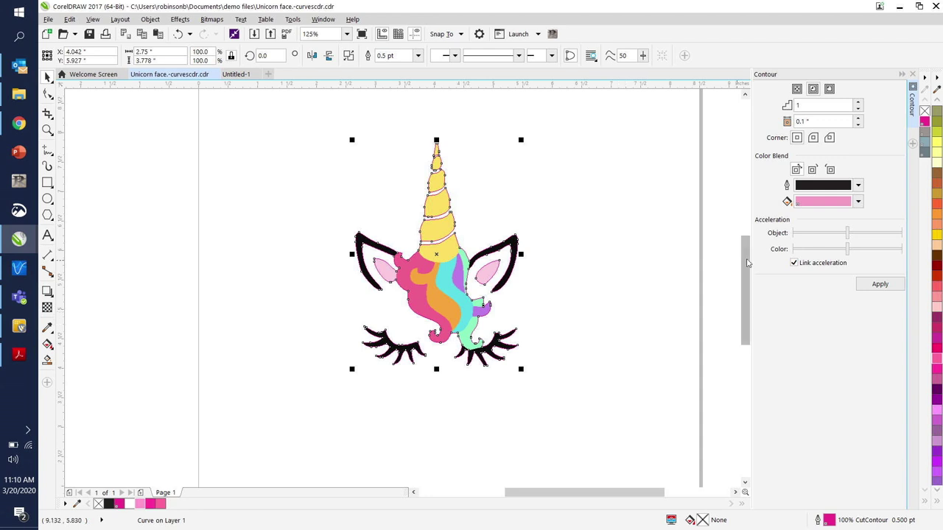
Review the EPS export options for the unicorn file, and leave without exporting.
{"action": "left_click", "coordinate": [48, 19]}
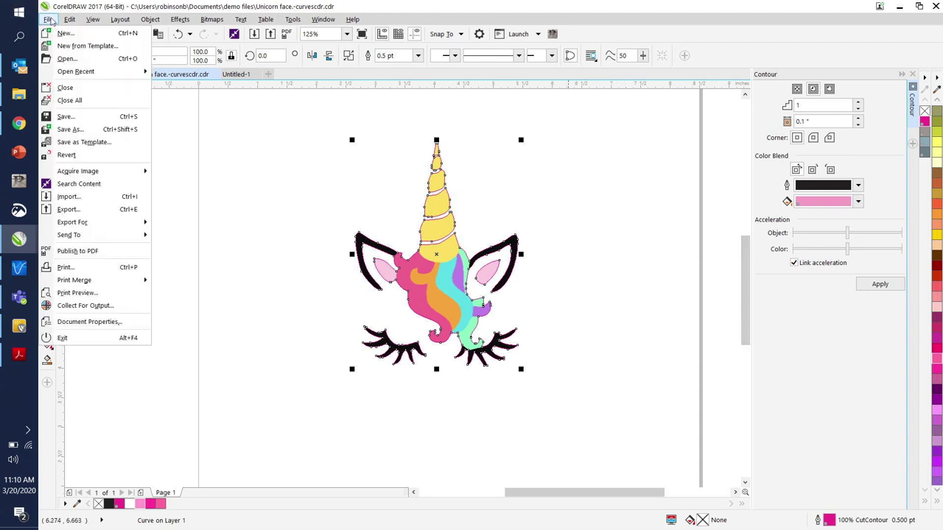
{"action": "left_click", "coordinate": [65, 210]}
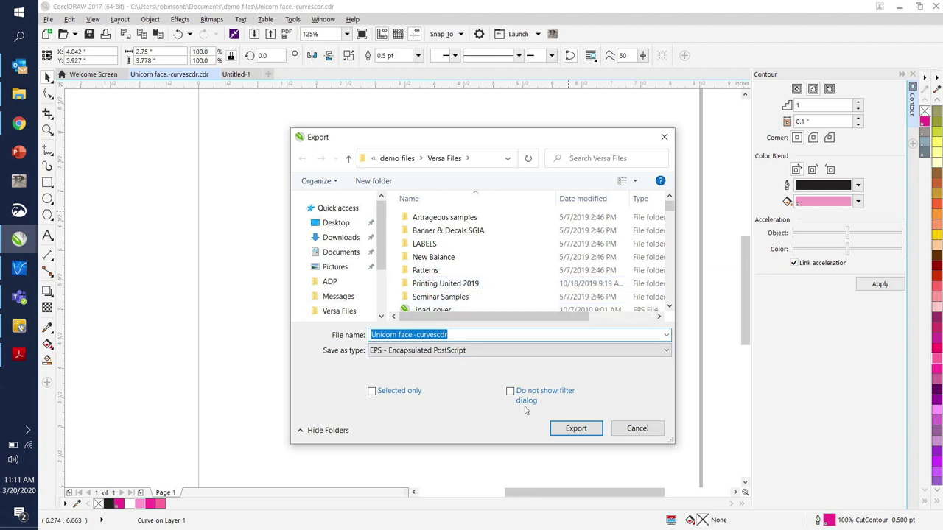
{"action": "left_click", "coordinate": [642, 432]}
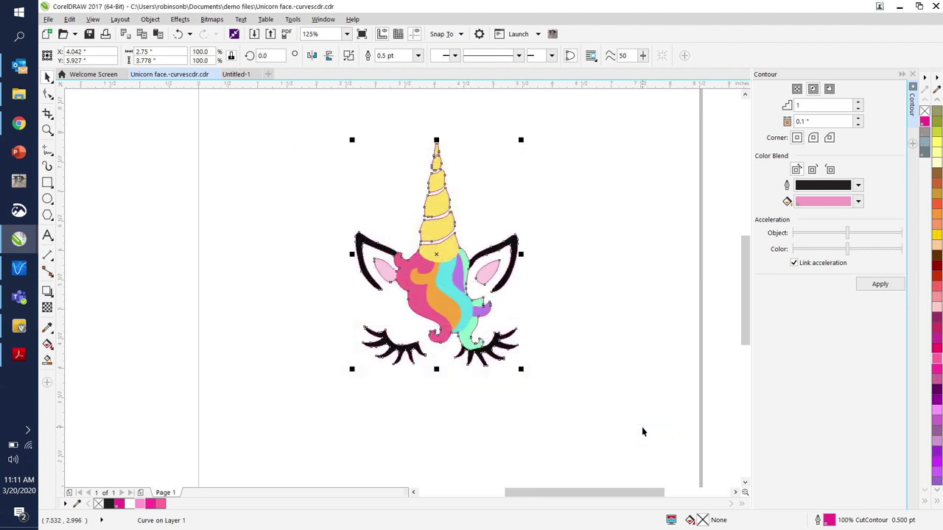
Switch to VersaWorks and look through the Versa Files folder for jobs to add to Queue A, without adding one.
{"action": "left_click", "coordinate": [20, 270]}
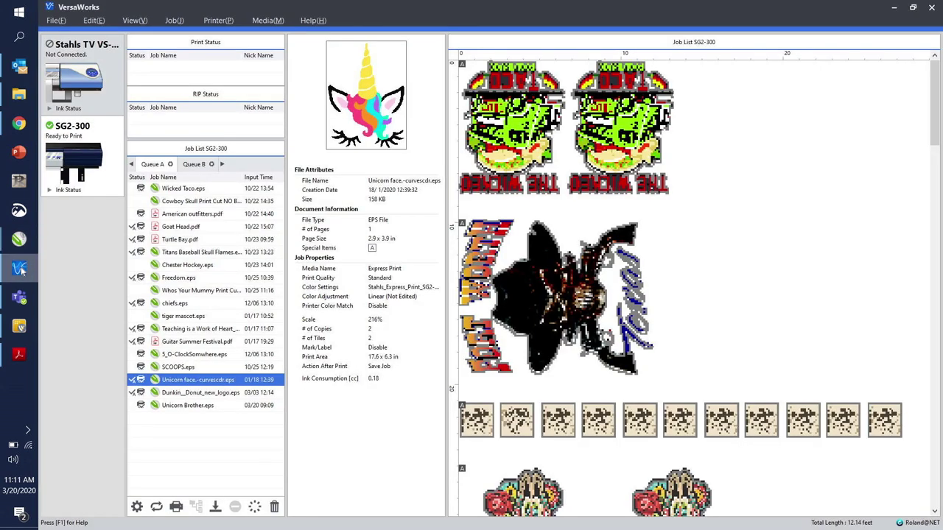
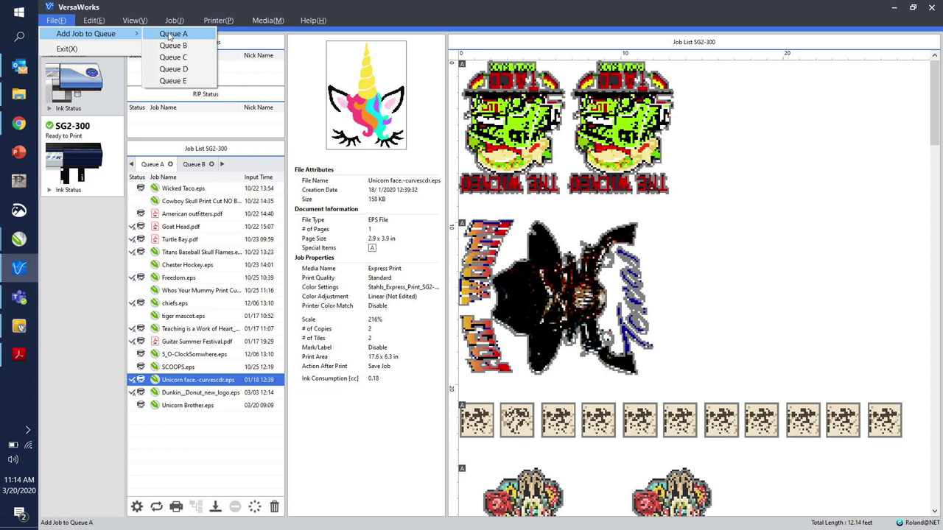
{"action": "left_click", "coordinate": [171, 35]}
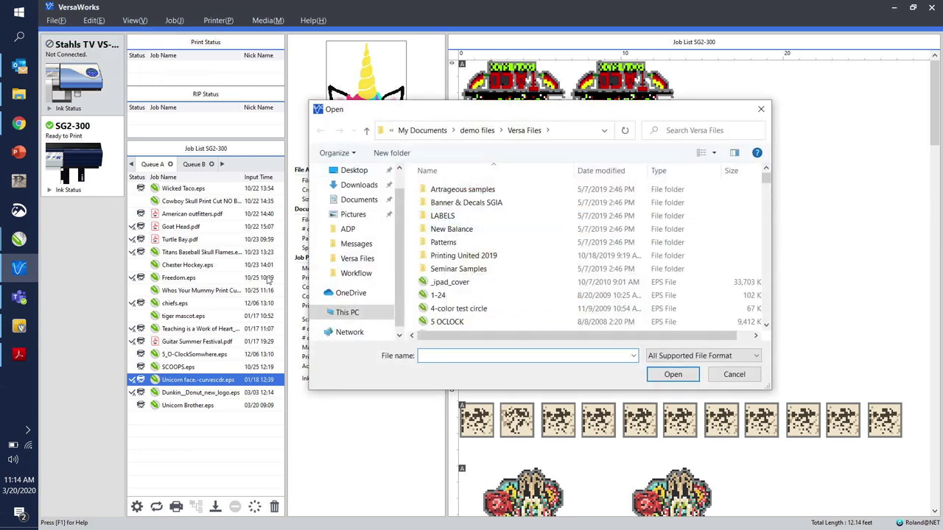
{"action": "scroll", "coordinate": [508, 234], "scroll_direction": "down", "scroll_amount": 8}
{"action": "scroll", "coordinate": [513, 239], "scroll_direction": "down", "scroll_amount": 10}
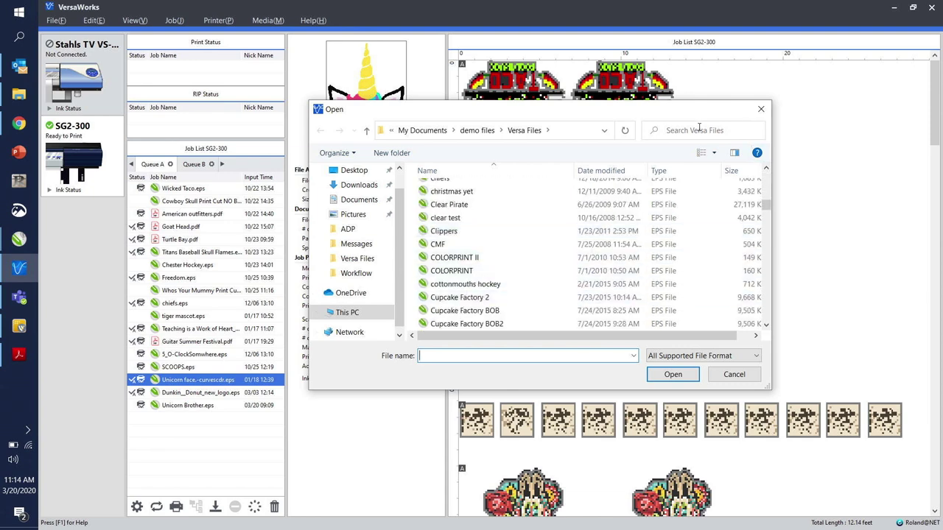
{"action": "left_click_drag", "start_coordinate": [768, 208], "coordinate": [783, 318]}
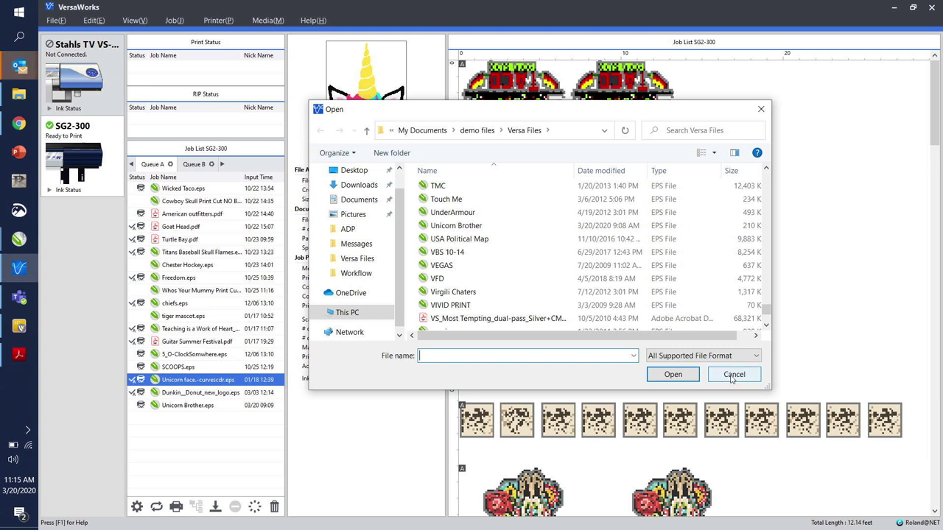
{"action": "left_click", "coordinate": [733, 376]}
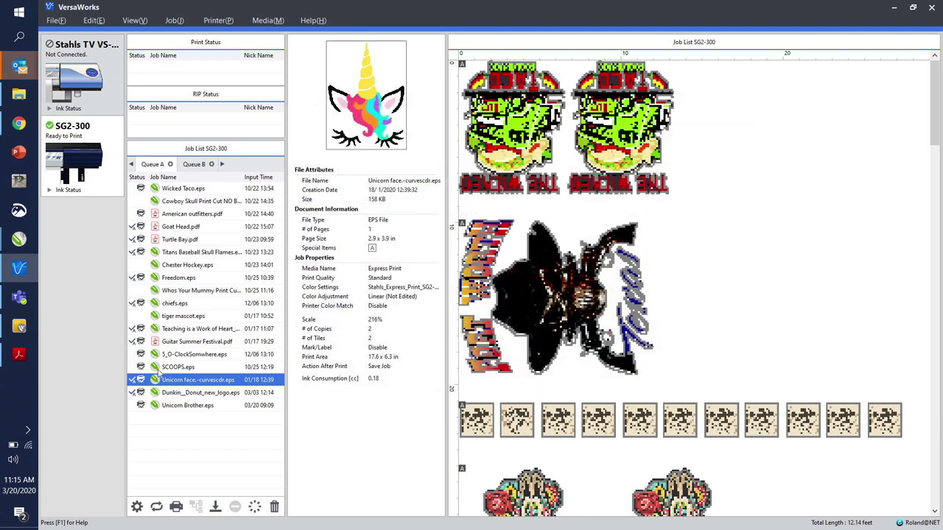
Open the settings of the Unicorn face.-curvescdr.eps job, reduce it to 1 copy, and orient the artwork upright.
{"action": "double_click", "coordinate": [190, 379]}
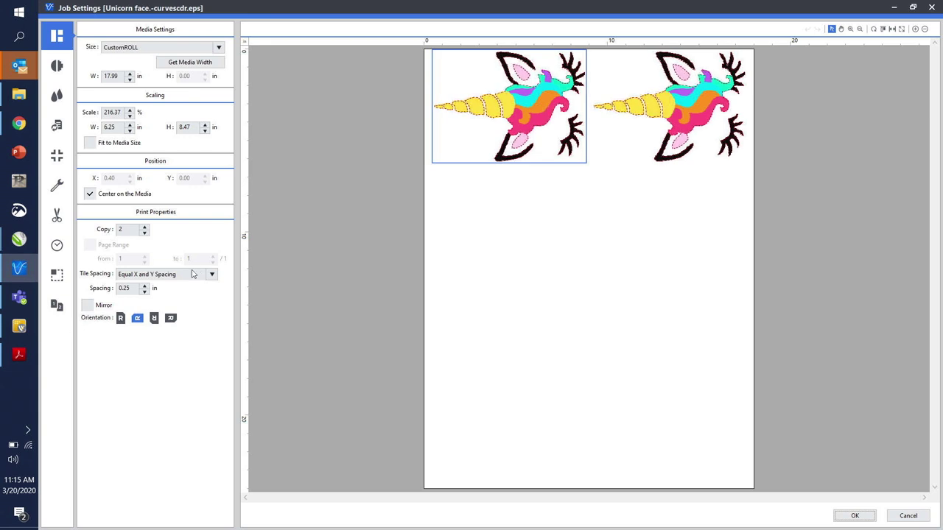
{"action": "left_click", "coordinate": [145, 233]}
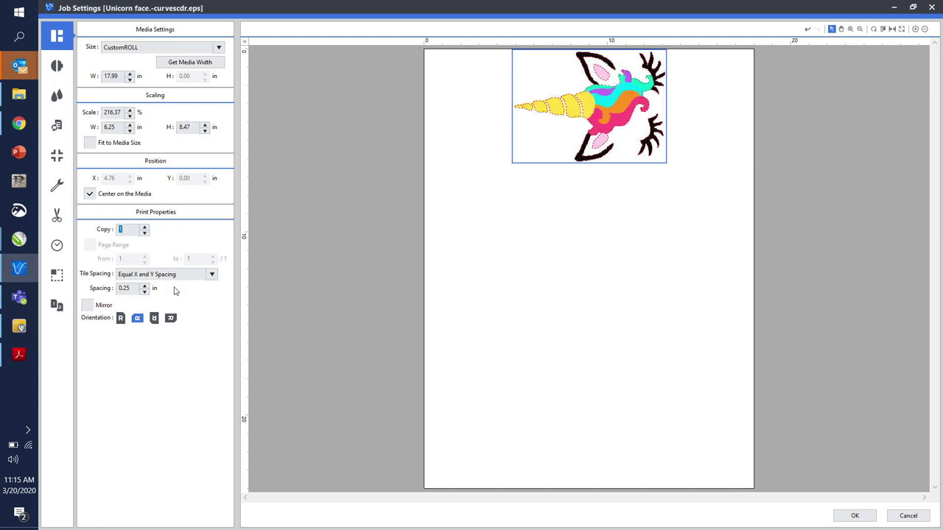
{"action": "left_click", "coordinate": [154, 318]}
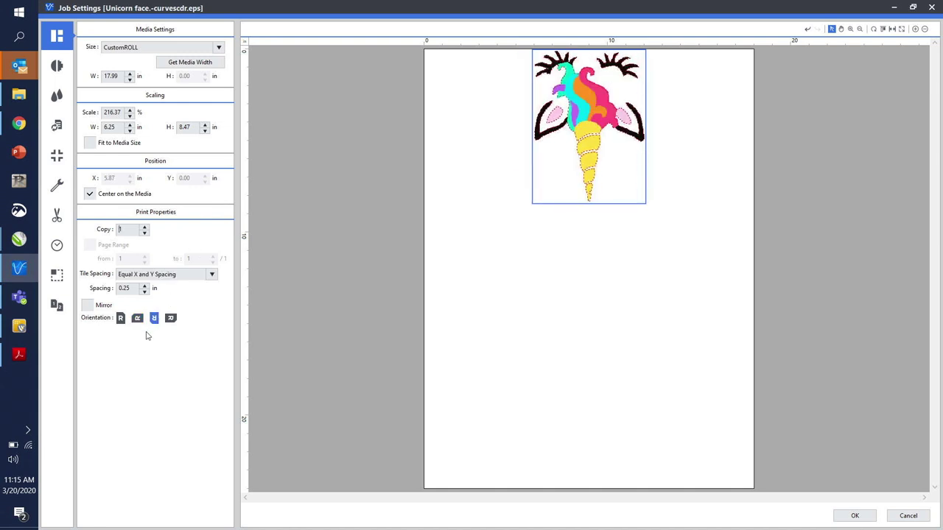
{"action": "left_click", "coordinate": [120, 319]}
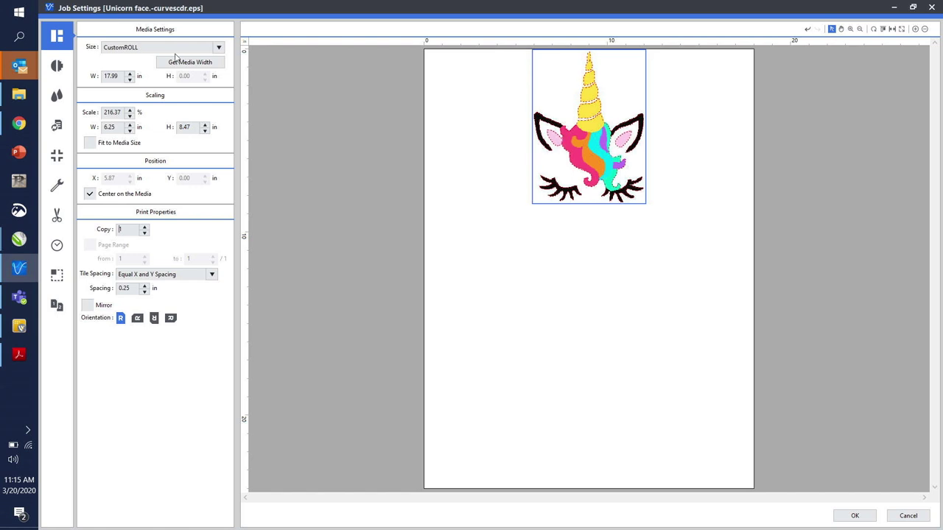
Get the media width from the printer and scale the unicorn artwork to 8 in wide.
{"action": "left_click", "coordinate": [186, 65]}
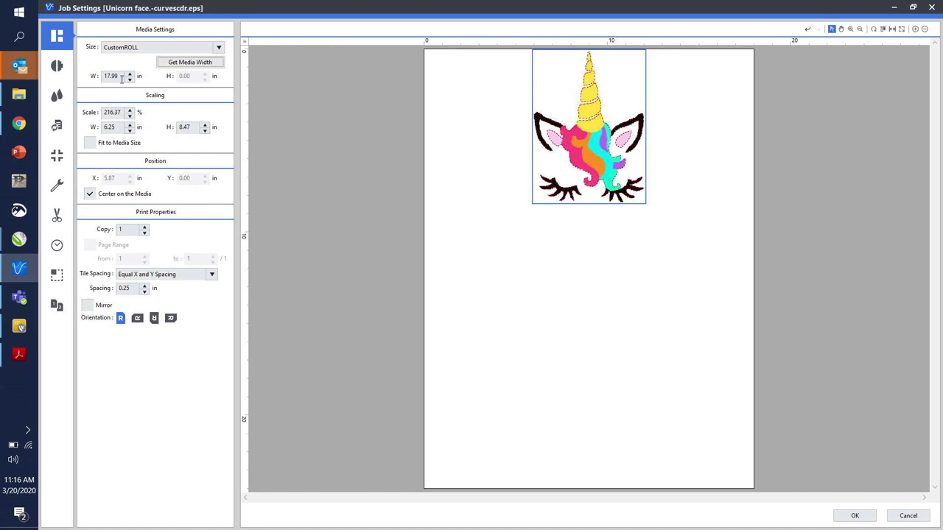
{"action": "left_click", "coordinate": [186, 65]}
{"action": "left_click_drag", "start_coordinate": [120, 127], "coordinate": [93, 130]}
{"action": "type", "text": "8"}
{"action": "key", "text": "Return"}
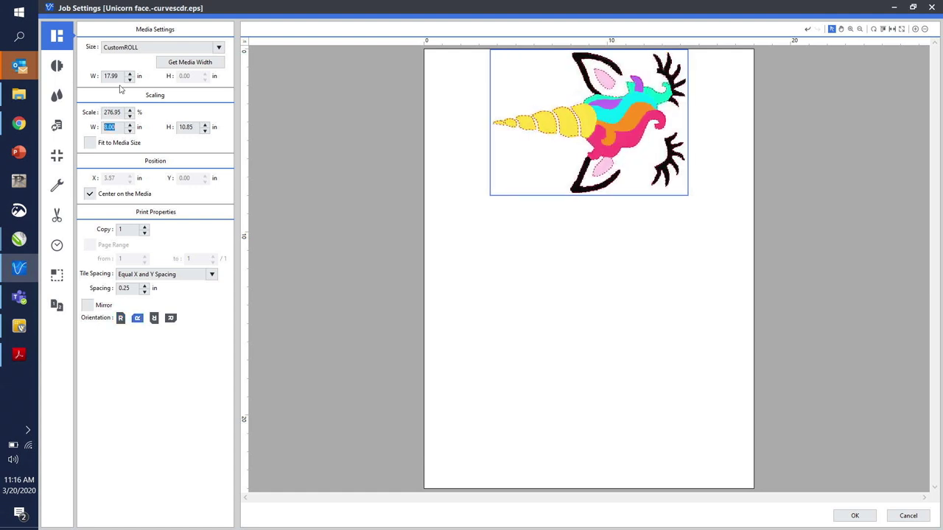
Increase the job to 4 copies and rotate the artwork by 180 degrees.
{"action": "left_click", "coordinate": [144, 227]}
{"action": "left_click", "coordinate": [145, 227]}
{"action": "left_click", "coordinate": [145, 227]}
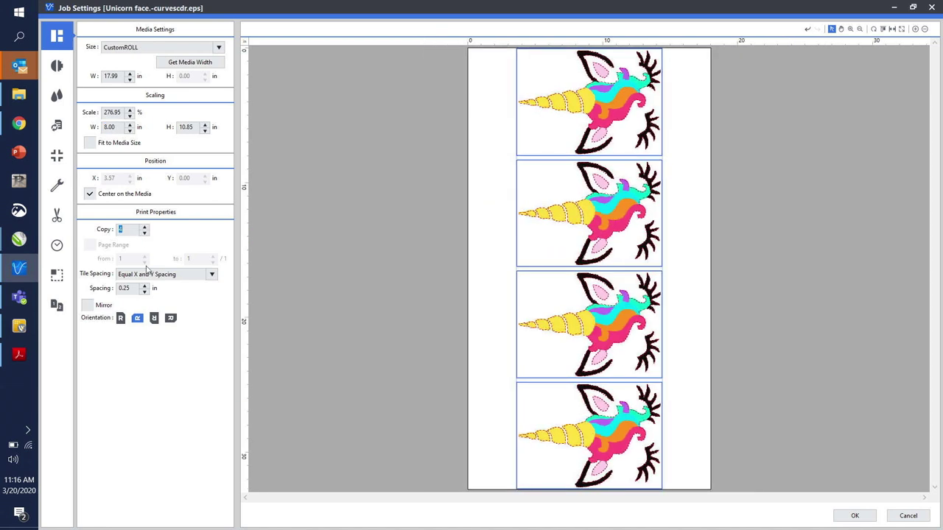
{"action": "left_click", "coordinate": [154, 318]}
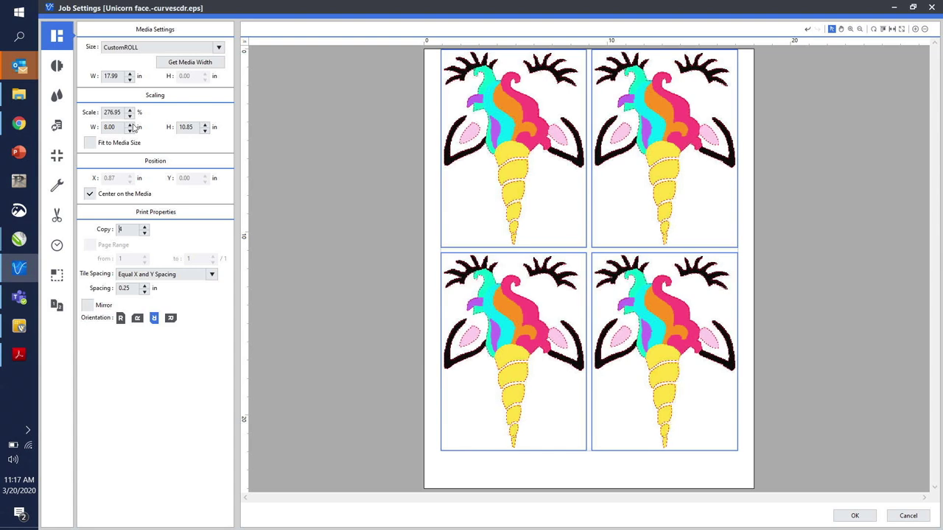
Try an artwork width of 8.25 in, and set the width to 6.25 in.
{"action": "left_click", "coordinate": [129, 125]}
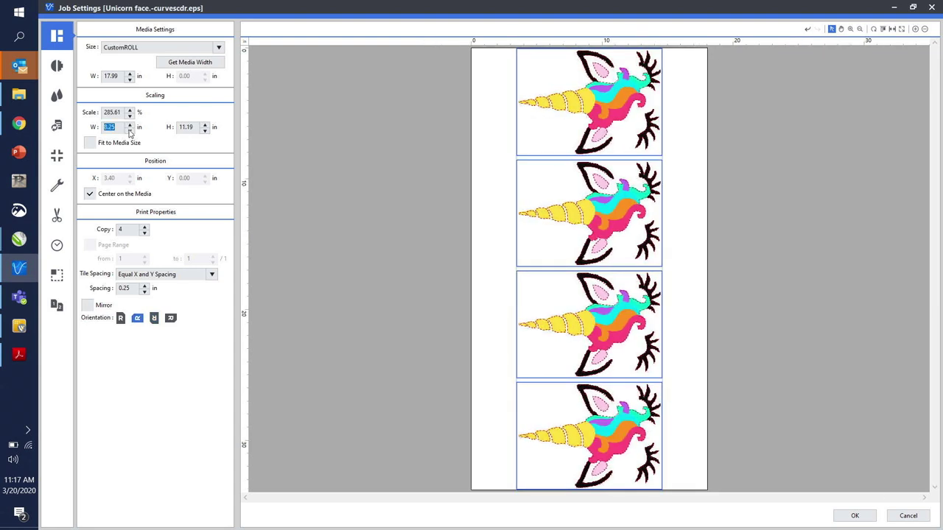
{"action": "left_click", "coordinate": [130, 130]}
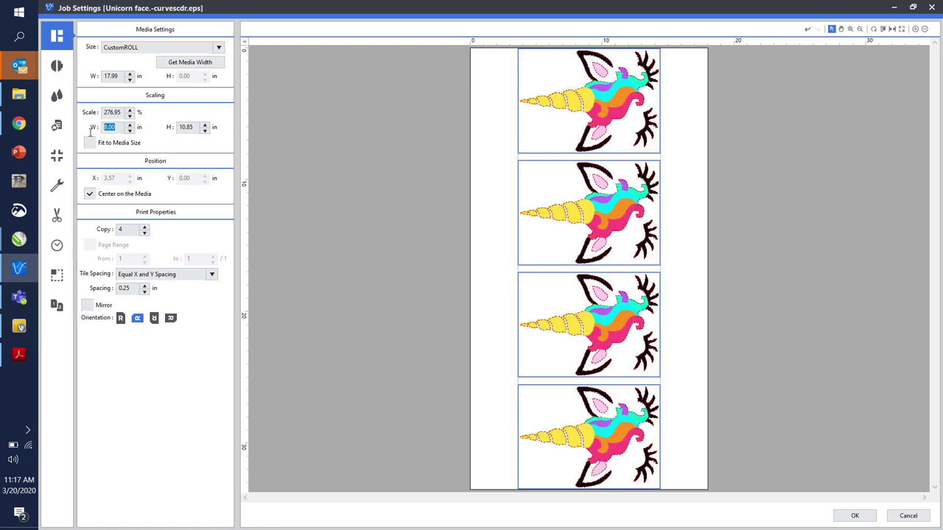
{"action": "type", "text": "6.25"}
{"action": "key", "text": "Return"}
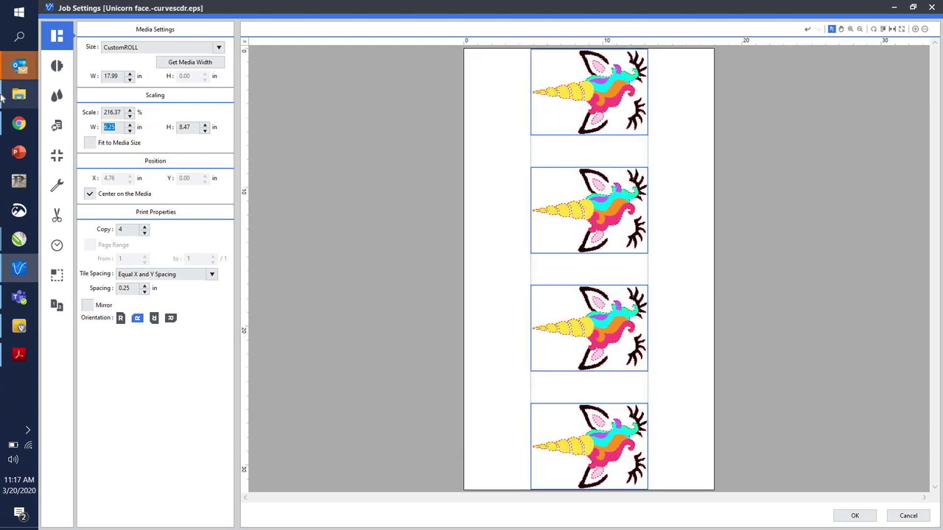
Set the job to 2 copies, try zero tile spacing, and set the spacing to 0.25 in.
{"action": "left_click", "coordinate": [144, 234]}
{"action": "left_click", "coordinate": [144, 234]}
{"action": "left_click", "coordinate": [144, 234]}
{"action": "left_click", "coordinate": [144, 233]}
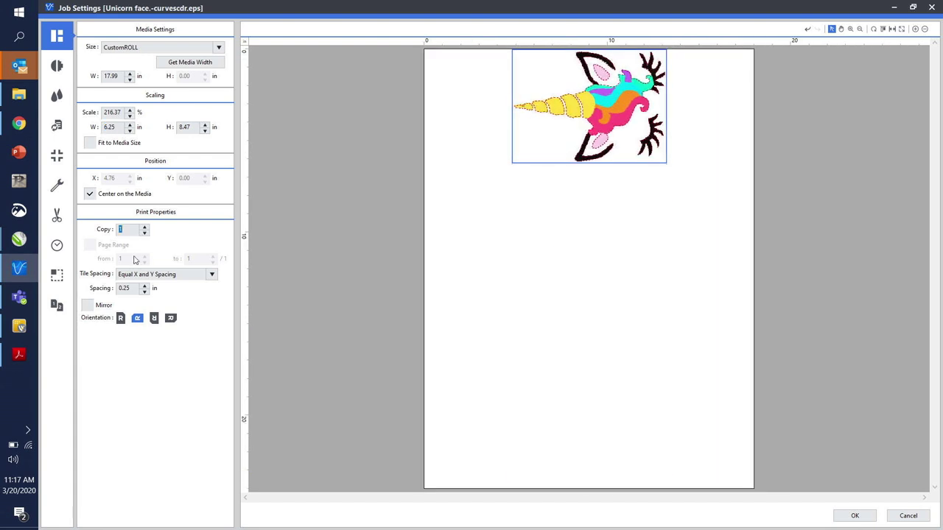
{"action": "left_click", "coordinate": [145, 228]}
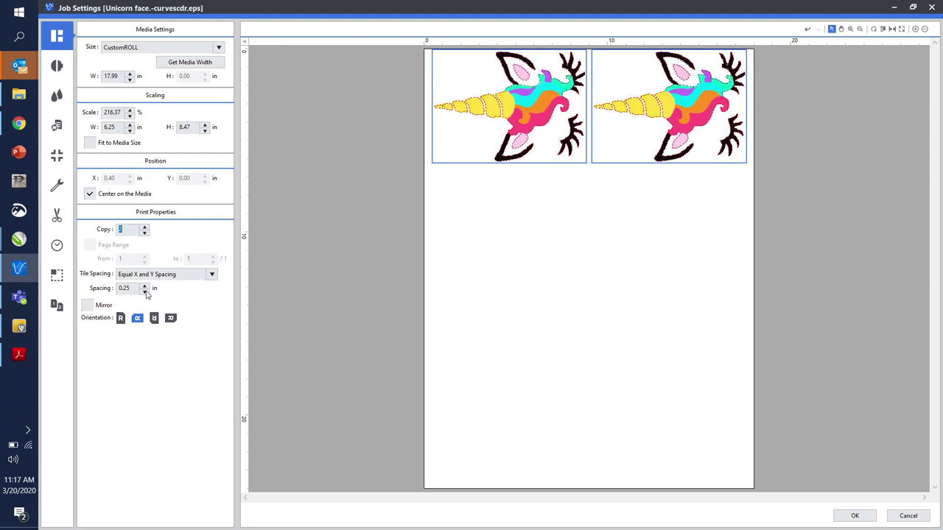
{"action": "left_click", "coordinate": [145, 291]}
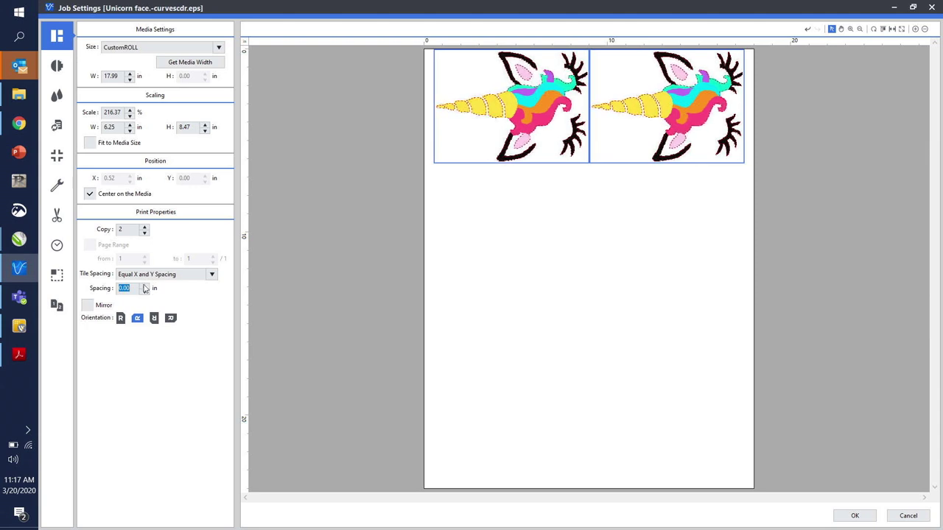
{"action": "left_click", "coordinate": [146, 286]}
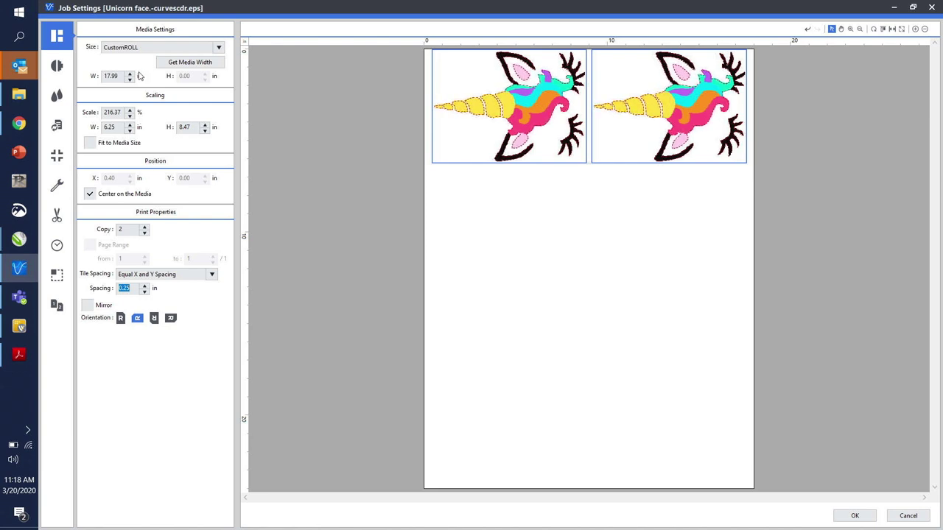
Change the job's media type in the quality settings to Soft Opaque.
{"action": "left_click", "coordinate": [57, 68]}
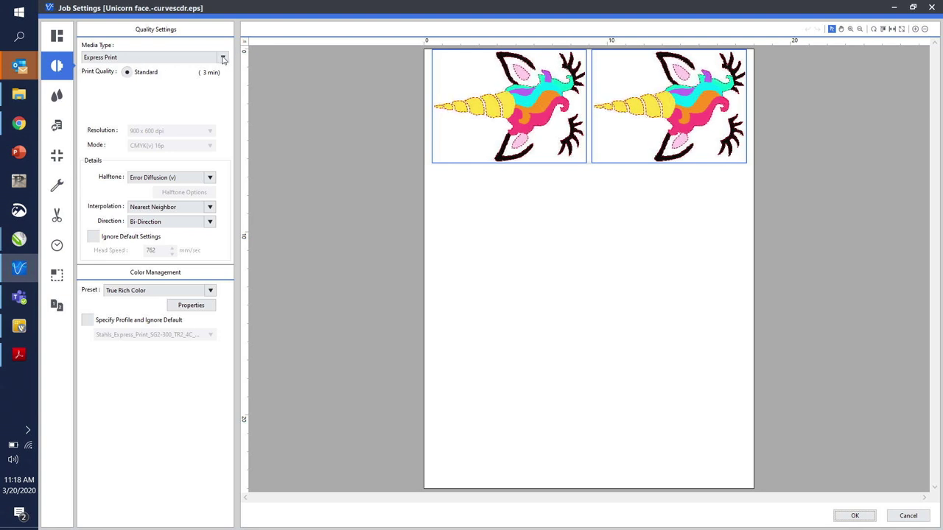
{"action": "left_click", "coordinate": [223, 58]}
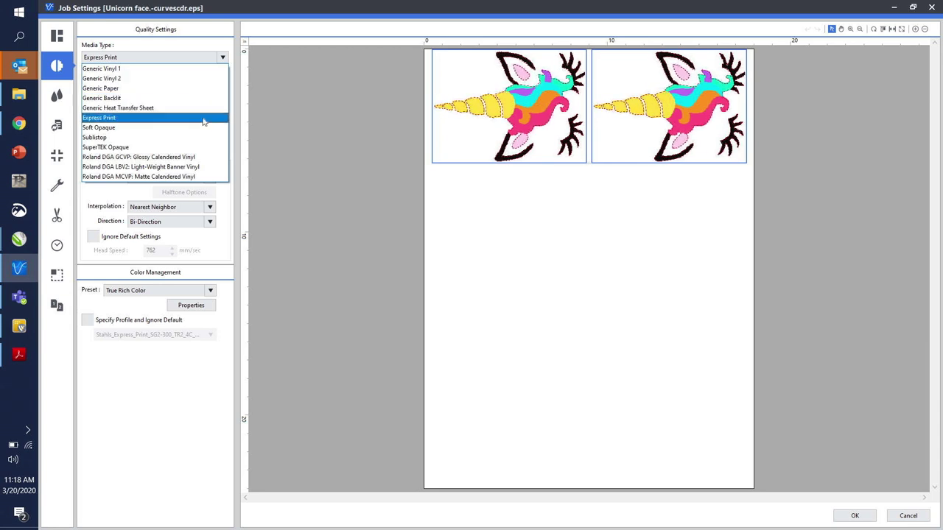
{"action": "left_click", "coordinate": [110, 130]}
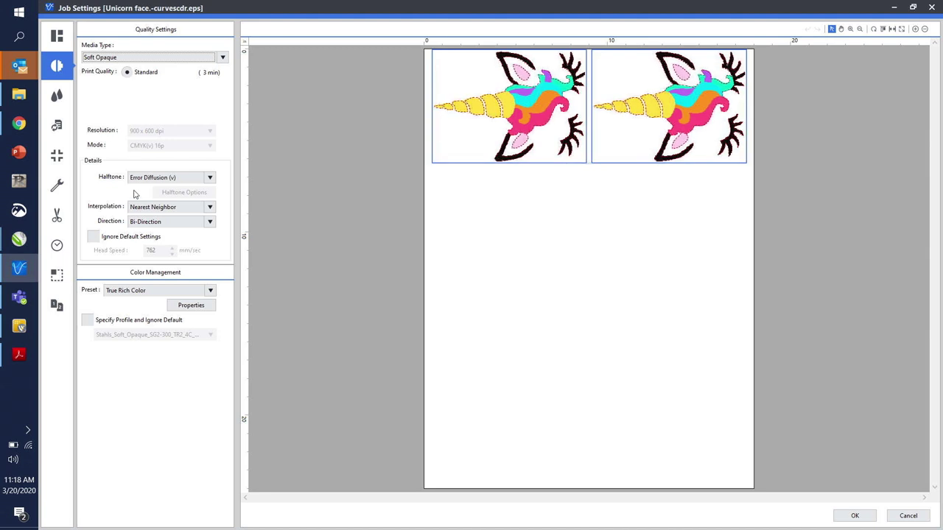
Choose the True Rich Color preset, set the heater controls to Use Default Media Settings, and accept deletion of the previously RIPed data.
{"action": "left_click", "coordinate": [210, 291]}
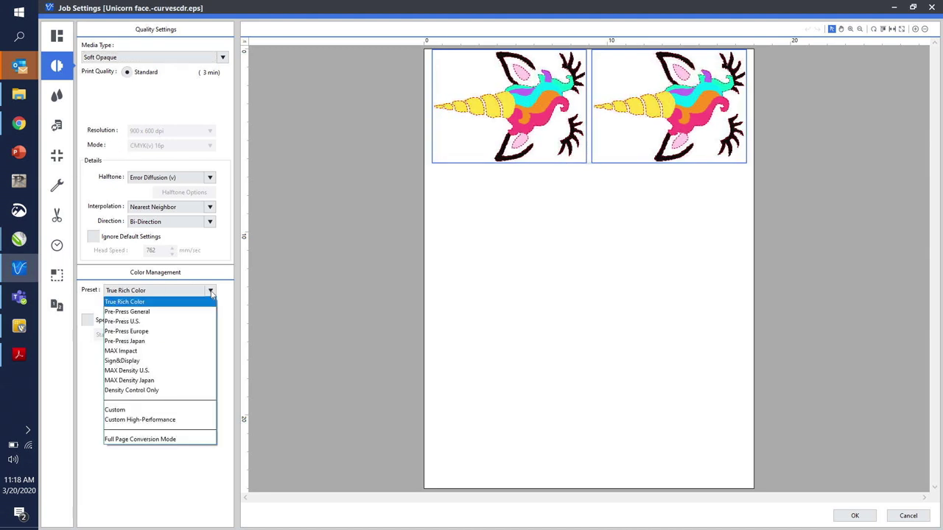
{"action": "left_click", "coordinate": [158, 306]}
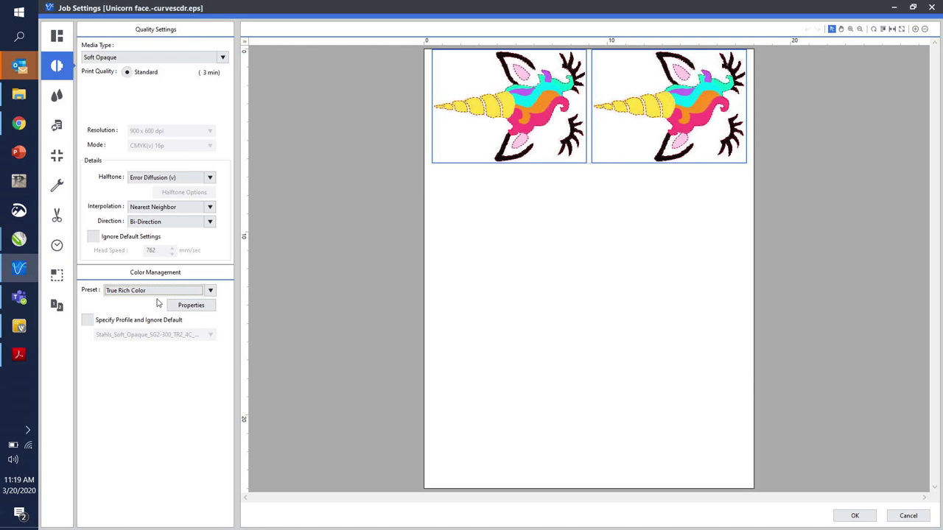
{"action": "left_click", "coordinate": [58, 185]}
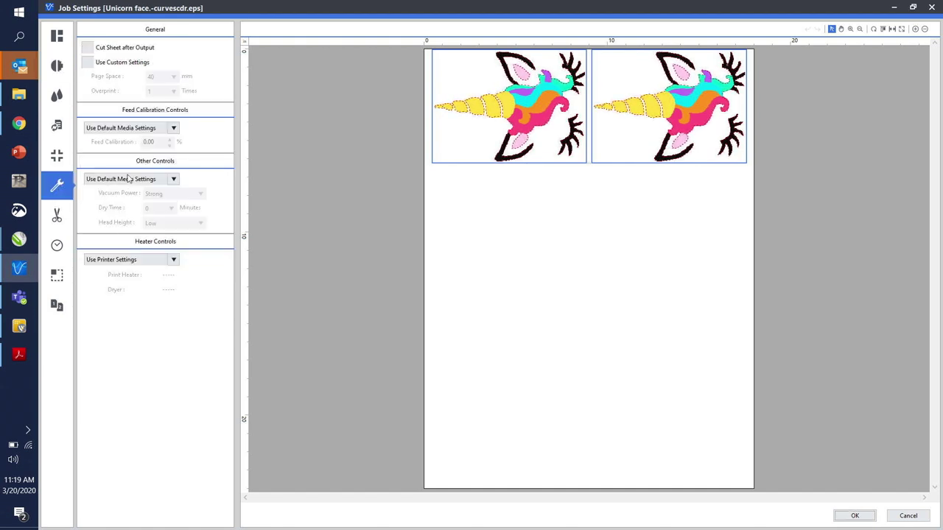
{"action": "left_click", "coordinate": [175, 263]}
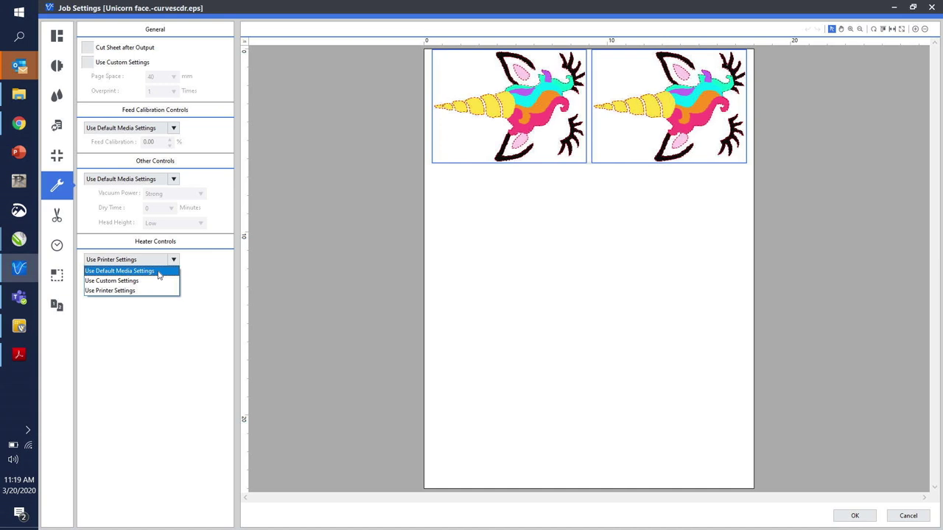
{"action": "left_click", "coordinate": [159, 272]}
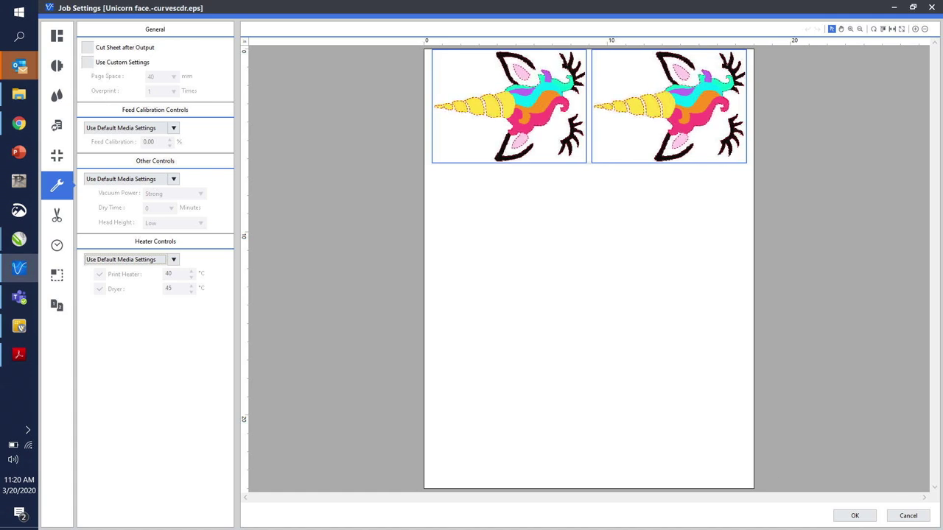
{"action": "left_click", "coordinate": [855, 516]}
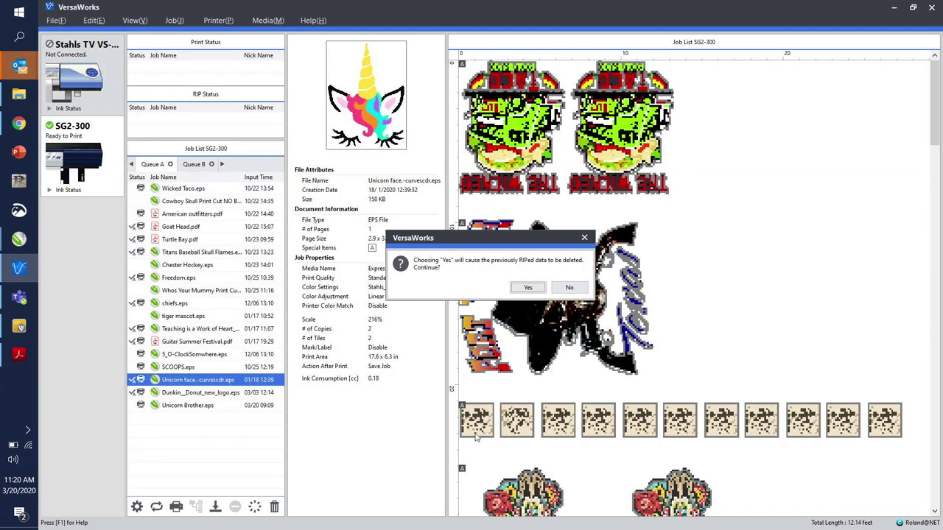
{"action": "left_click", "coordinate": [527, 288]}
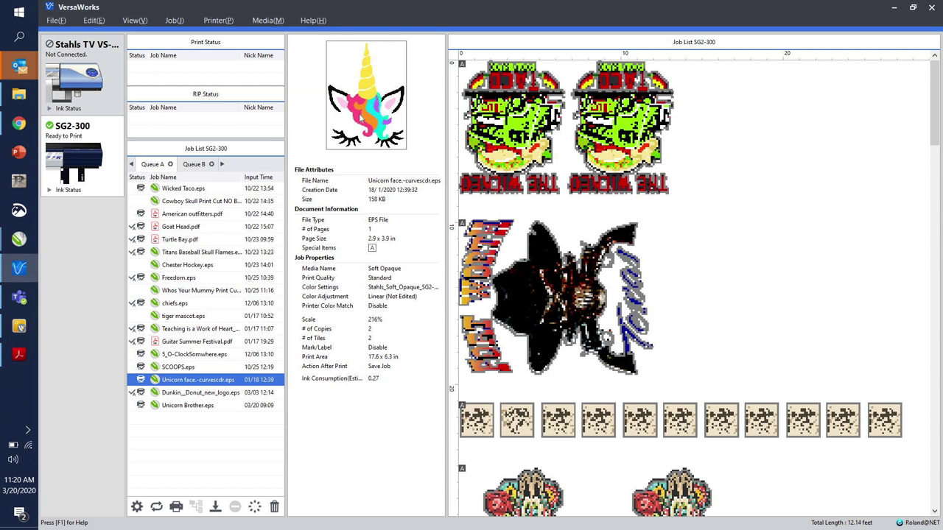
Nest the Unicorn Brother.eps and Unicorn face.-curvescdr.eps jobs together in Queue A.
{"action": "left_click", "coordinate": [205, 410]}
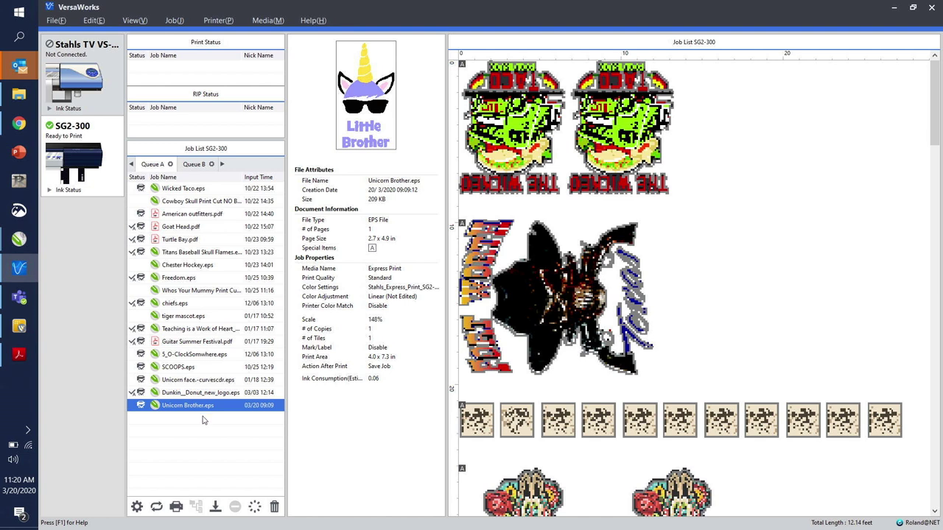
{"action": "left_click", "coordinate": [183, 379], "text": "shift"}
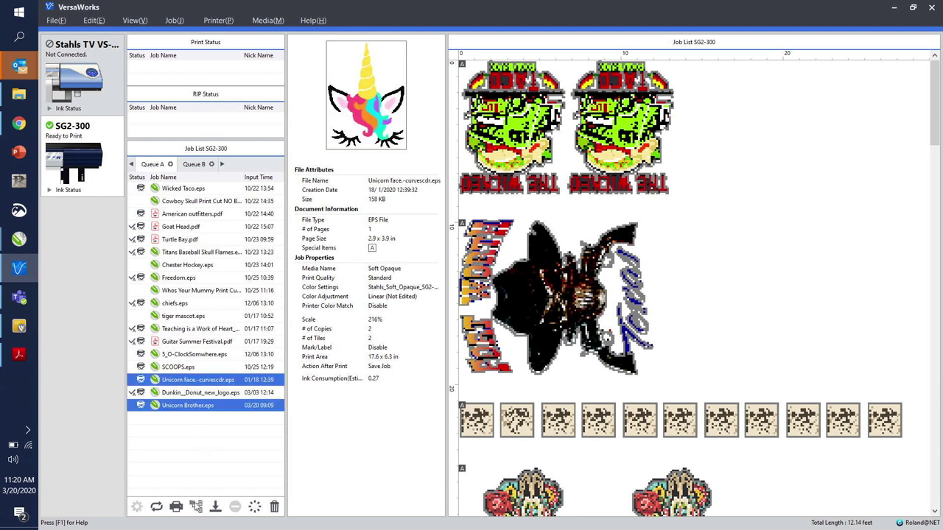
{"action": "left_click", "coordinate": [196, 507]}
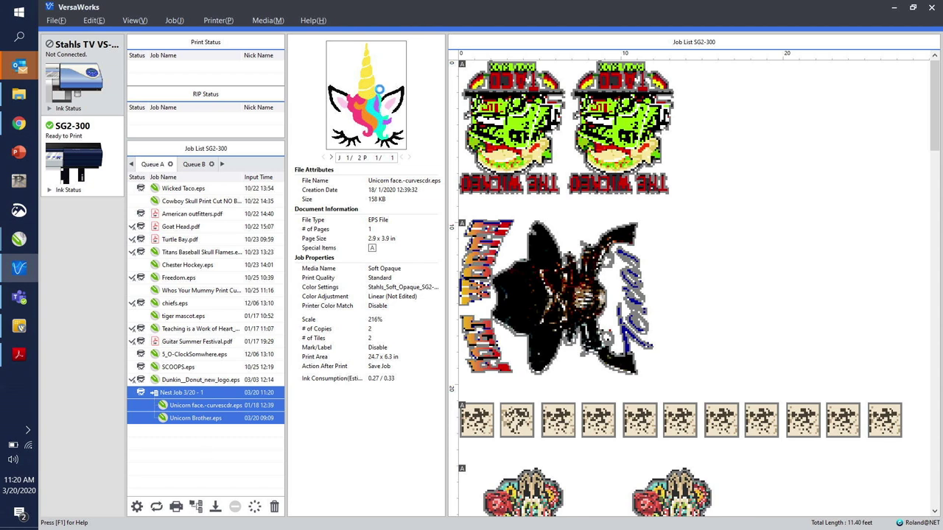
In the nest job's settings, reduce the unicorn face to 1 copy and get the media width from the printer.
{"action": "double_click", "coordinate": [377, 88]}
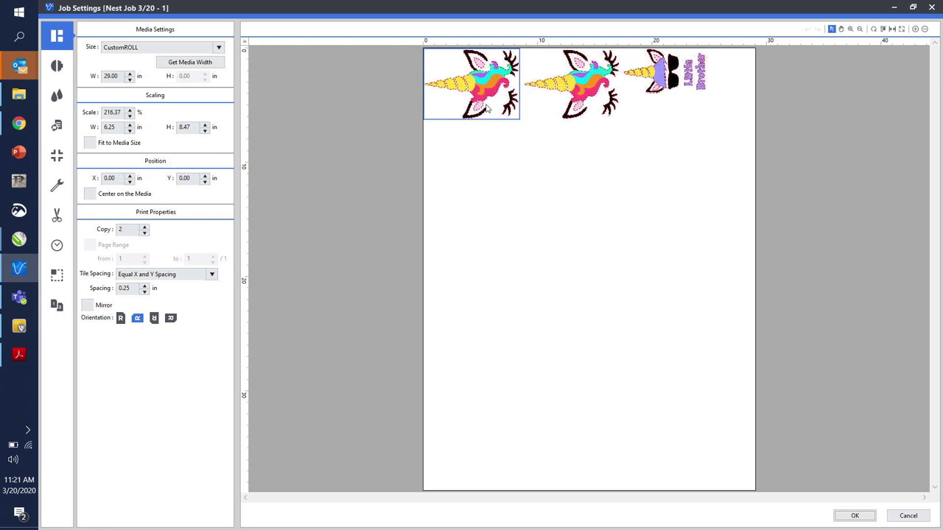
{"action": "left_click", "coordinate": [145, 234]}
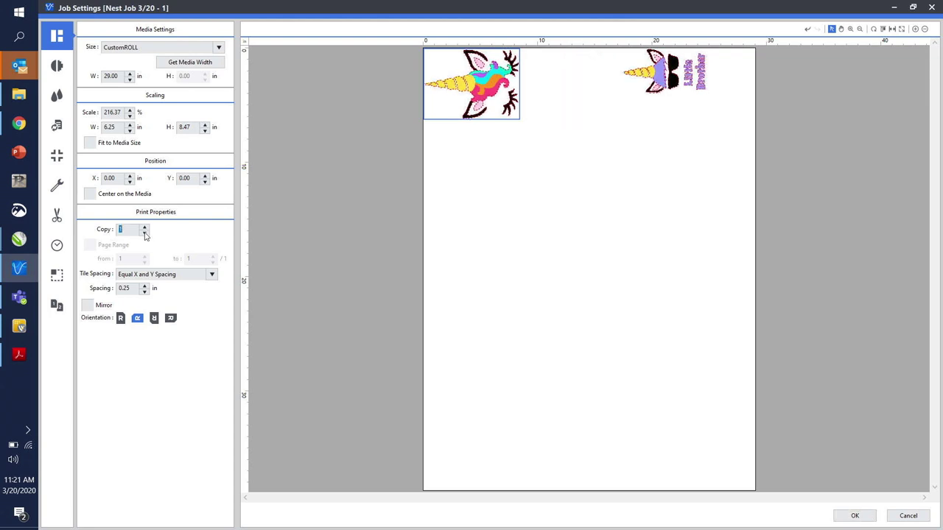
{"action": "left_click", "coordinate": [197, 64]}
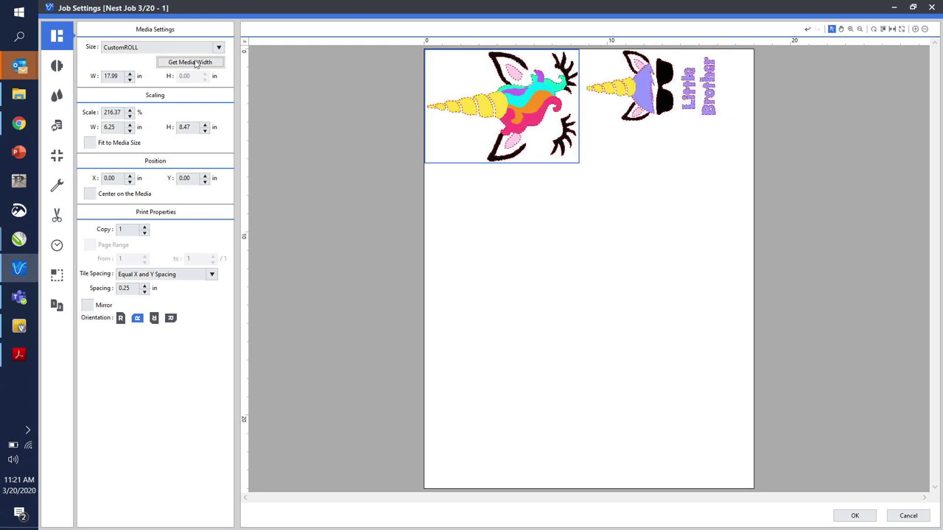
Check the media type and heater settings of both nested designs, and accept the nest job's settings.
{"action": "left_click", "coordinate": [57, 66]}
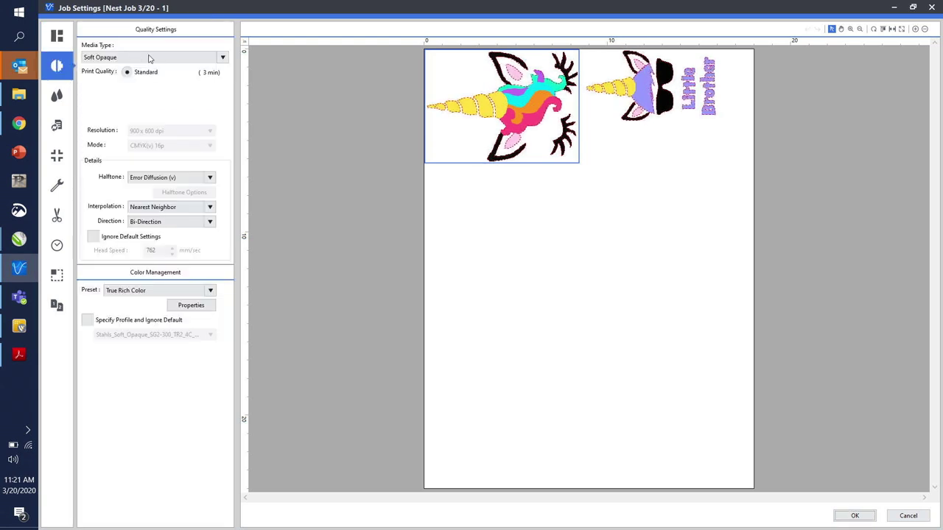
{"action": "left_click", "coordinate": [646, 76]}
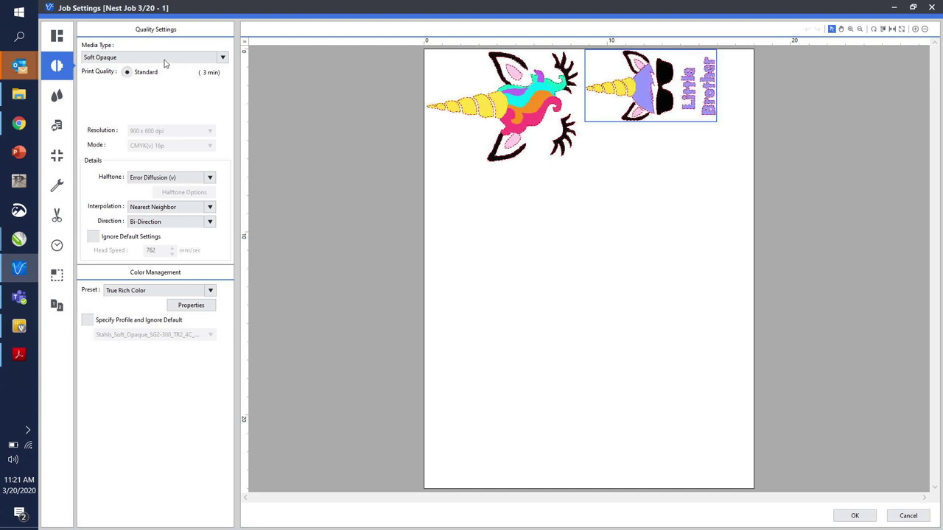
{"action": "left_click", "coordinate": [511, 104]}
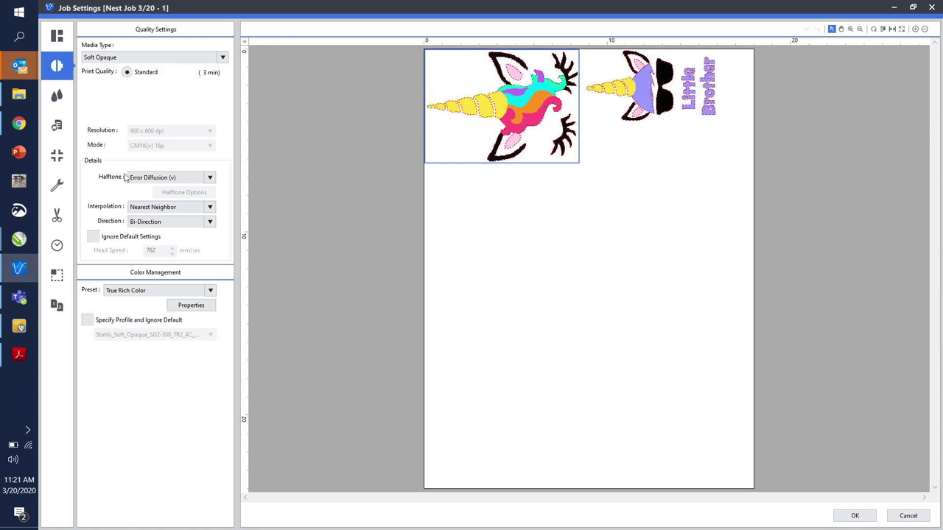
{"action": "left_click", "coordinate": [58, 185]}
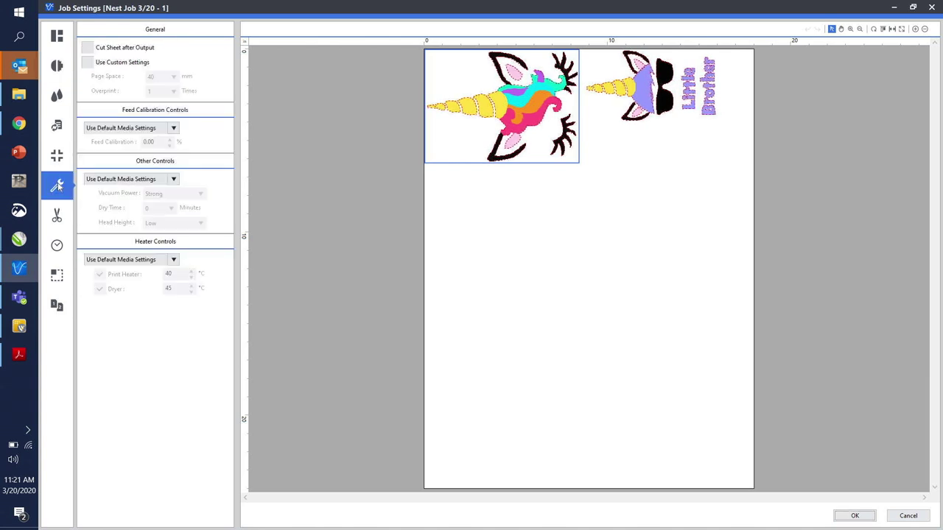
{"action": "left_click", "coordinate": [666, 92]}
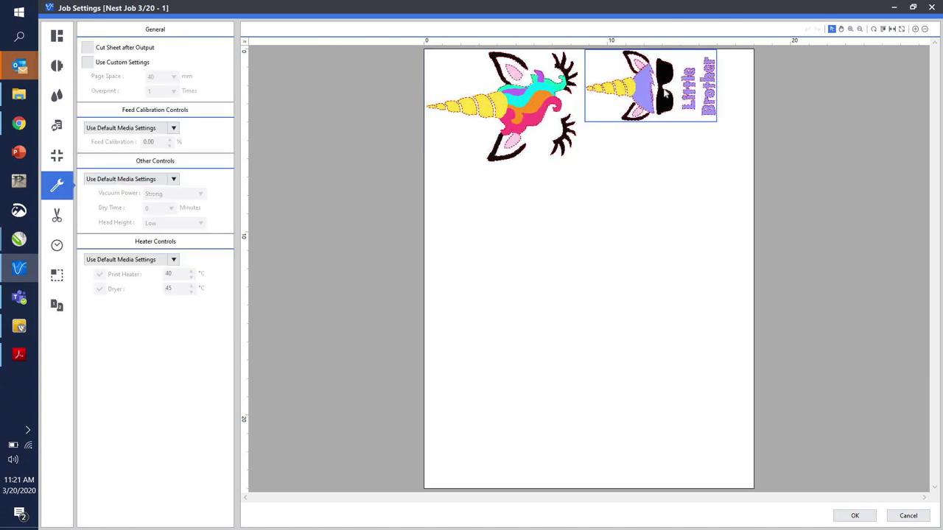
{"action": "left_click", "coordinate": [855, 515]}
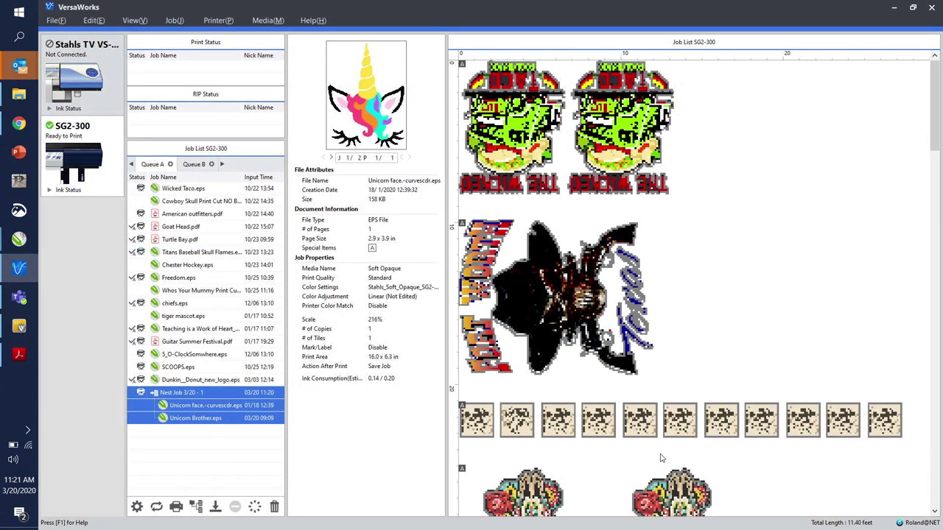
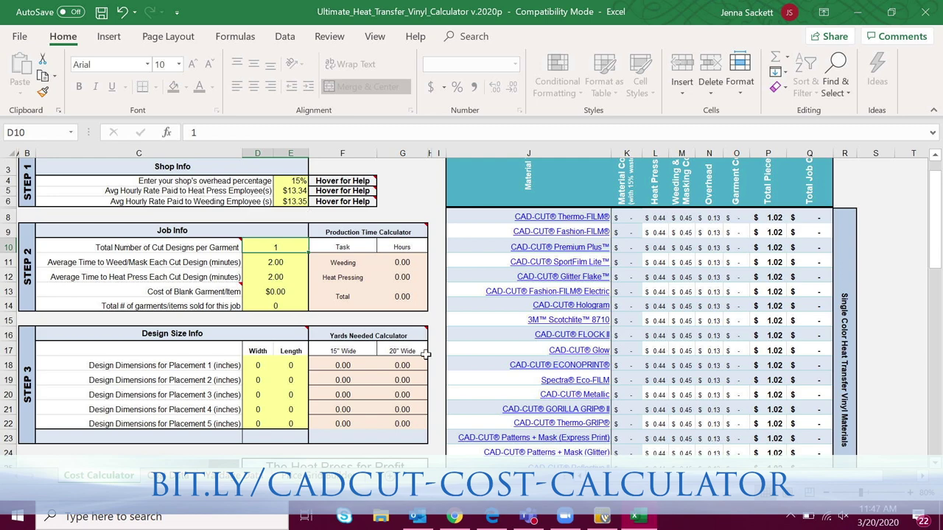
In the Excel heat transfer vinyl calculator, examine the shop, job and design size inputs and the material cost list.
{"action": "scroll", "coordinate": [492, 375], "scroll_direction": "down", "scroll_amount": 1}
{"action": "scroll", "coordinate": [491, 375], "scroll_direction": "down", "scroll_amount": 3}
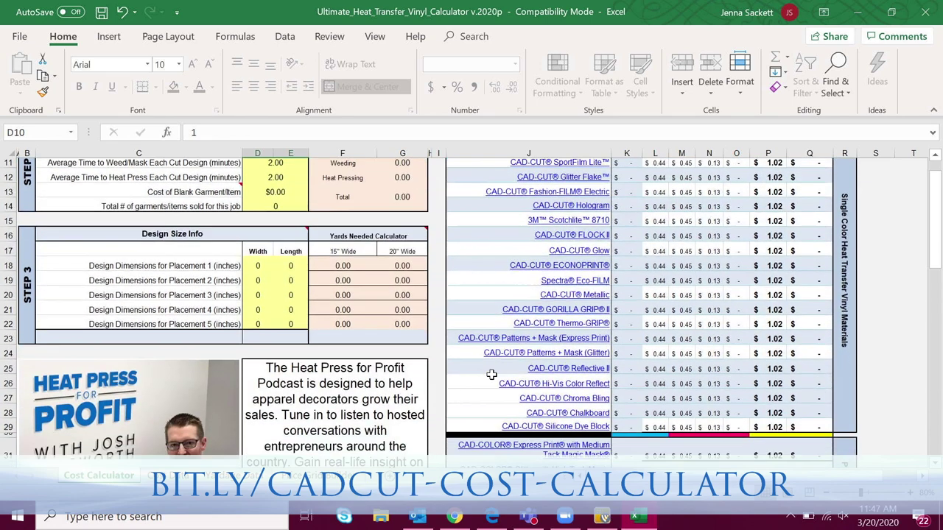
{"action": "scroll", "coordinate": [494, 381], "scroll_direction": "down", "scroll_amount": 2}
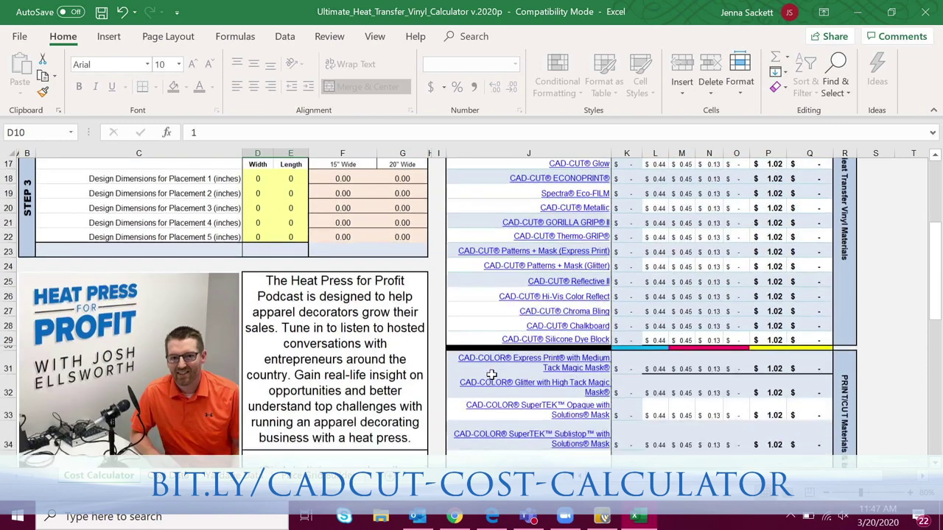
{"action": "scroll", "coordinate": [493, 382], "scroll_direction": "down", "scroll_amount": 2}
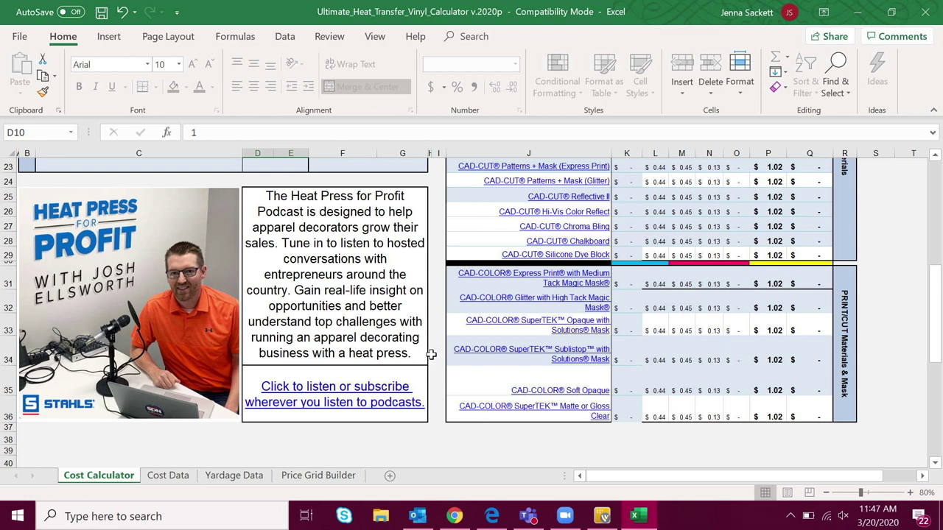
{"action": "scroll", "coordinate": [438, 359], "scroll_direction": "up", "scroll_amount": 3}
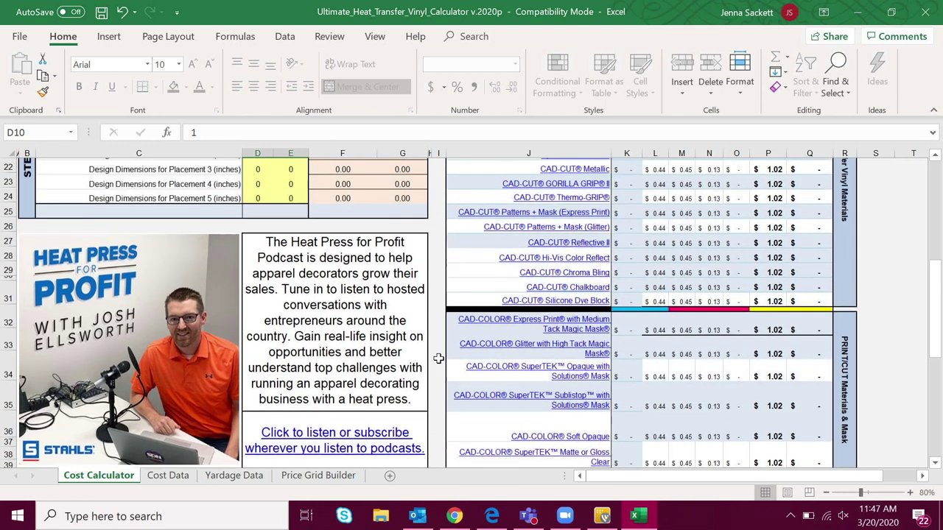
{"action": "scroll", "coordinate": [438, 359], "scroll_direction": "up", "scroll_amount": 4}
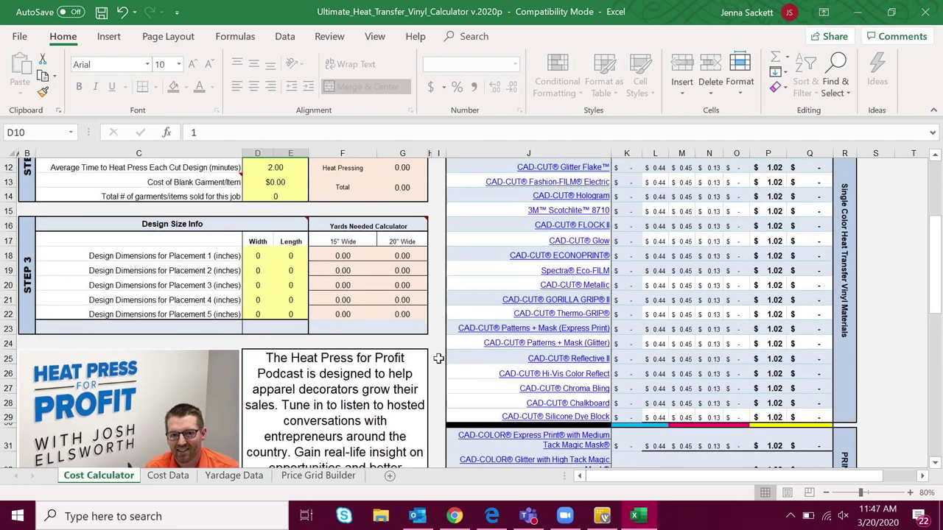
{"action": "scroll", "coordinate": [439, 359], "scroll_direction": "up", "scroll_amount": 2}
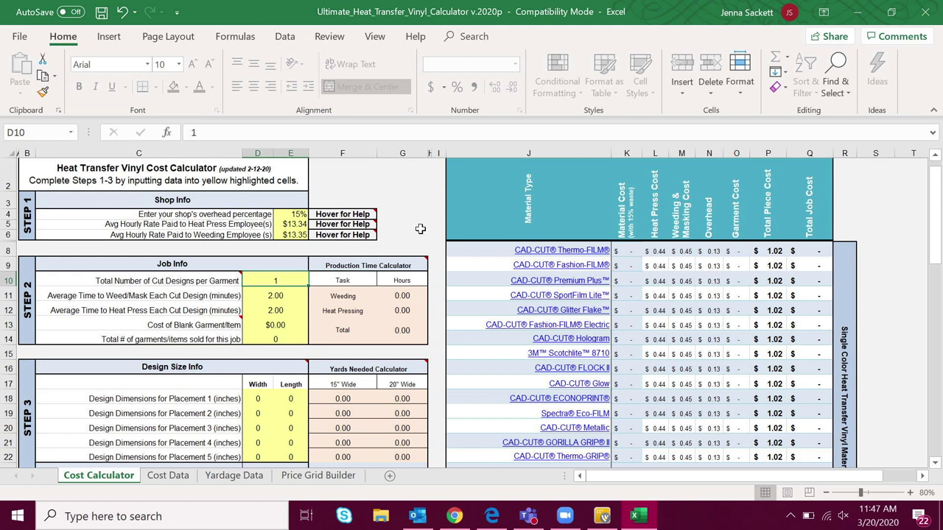
{"action": "scroll", "coordinate": [420, 229], "scroll_direction": "down", "scroll_amount": 2}
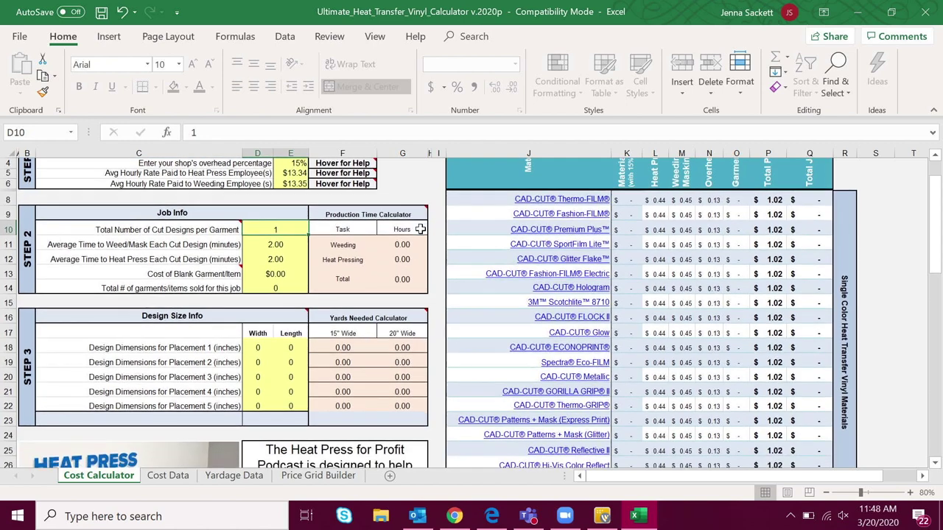
{"action": "scroll", "coordinate": [421, 197], "scroll_direction": "down", "scroll_amount": 1}
{"action": "scroll", "coordinate": [422, 197], "scroll_direction": "up", "scroll_amount": 1}
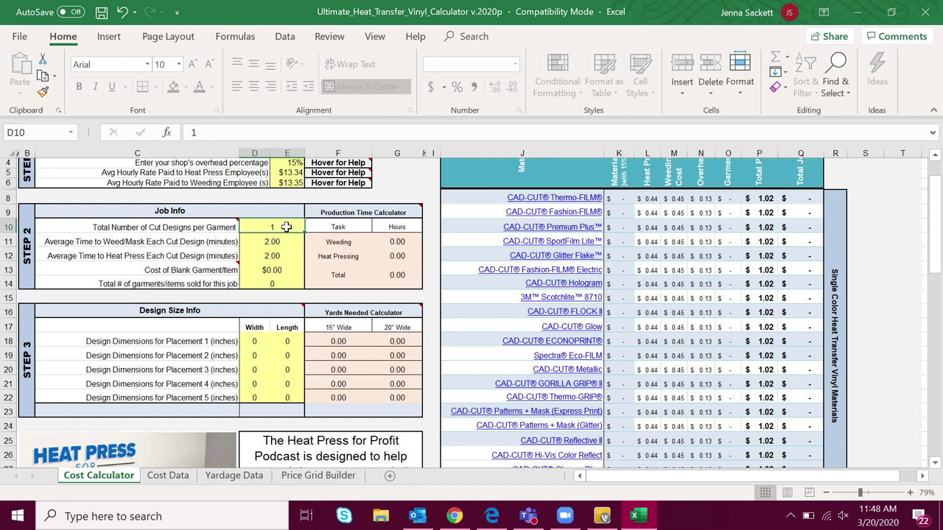
Set the total number of cut designs per garment to 2 and the average heat press time per design to 1 minute.
{"action": "type", "text": "2"}
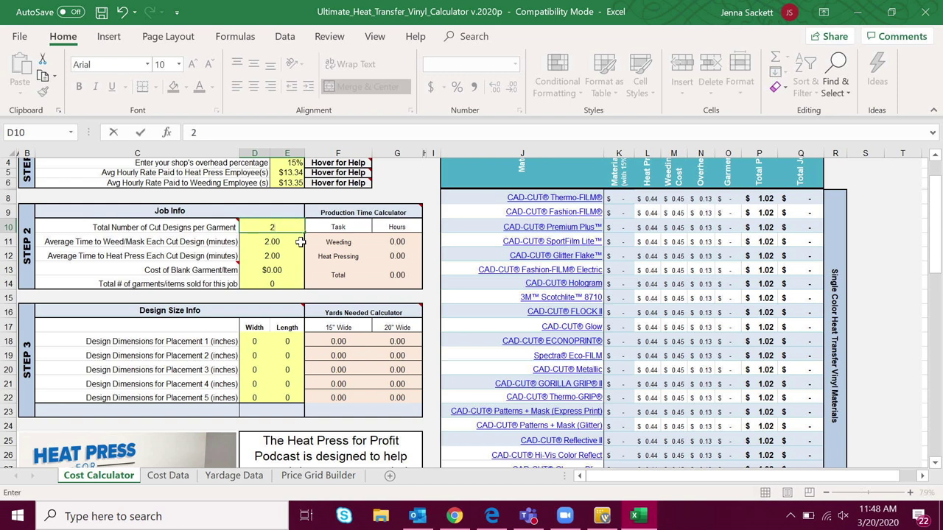
{"action": "left_click", "coordinate": [261, 243]}
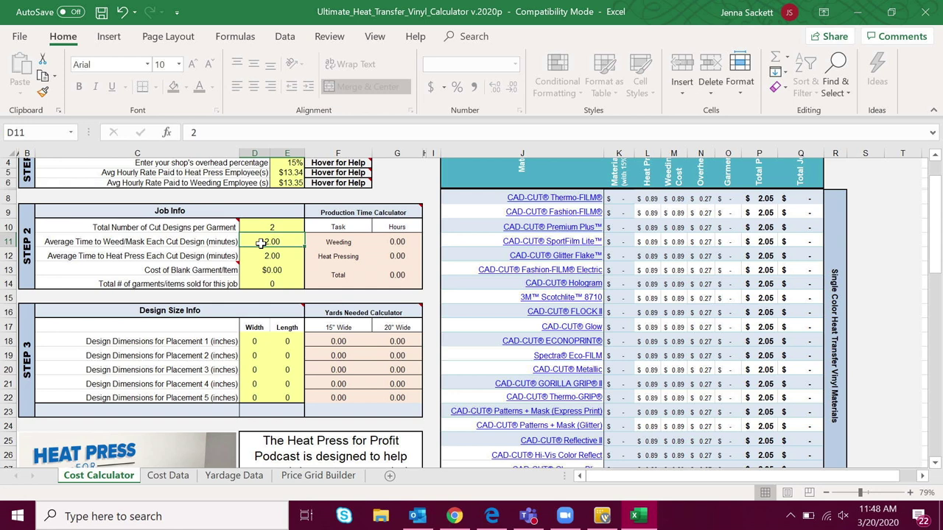
{"action": "left_click", "coordinate": [277, 258]}
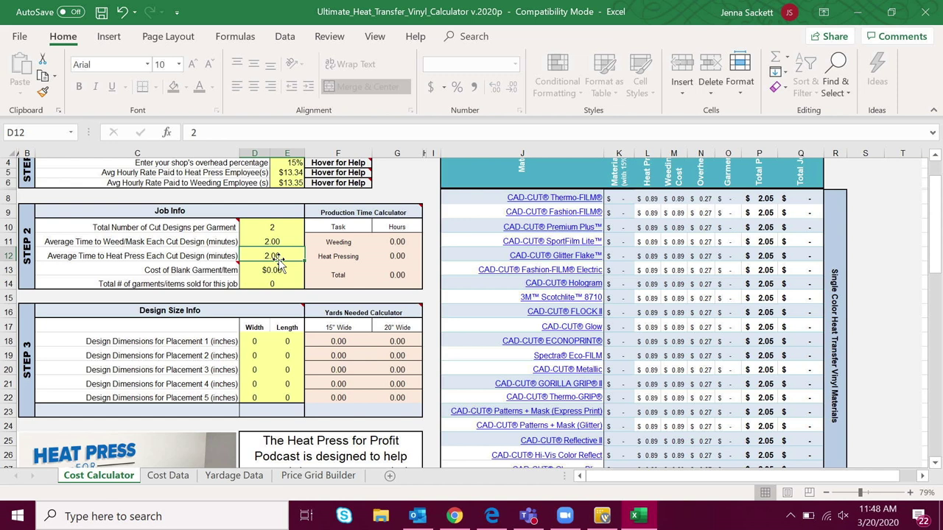
{"action": "type", "text": "1"}
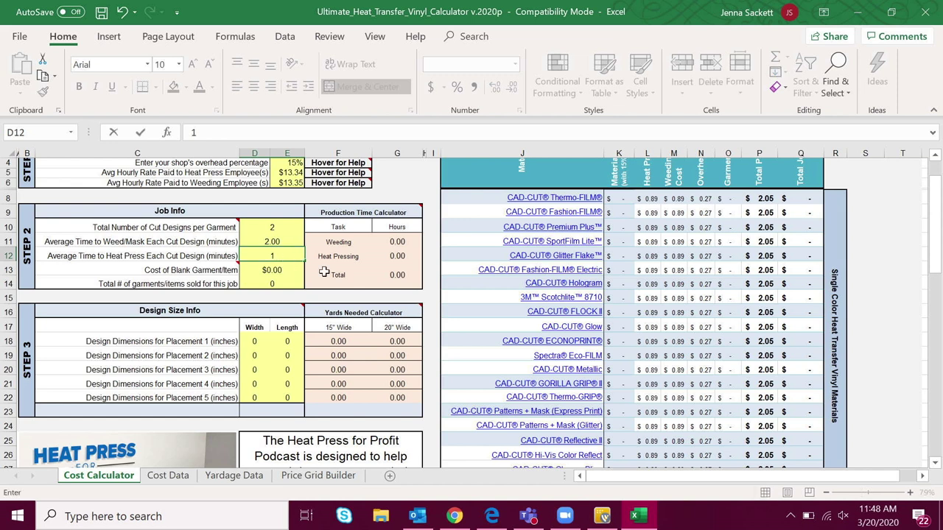
Set the cost of the blank garment in the job info to $3.00.
{"action": "left_click", "coordinate": [268, 271]}
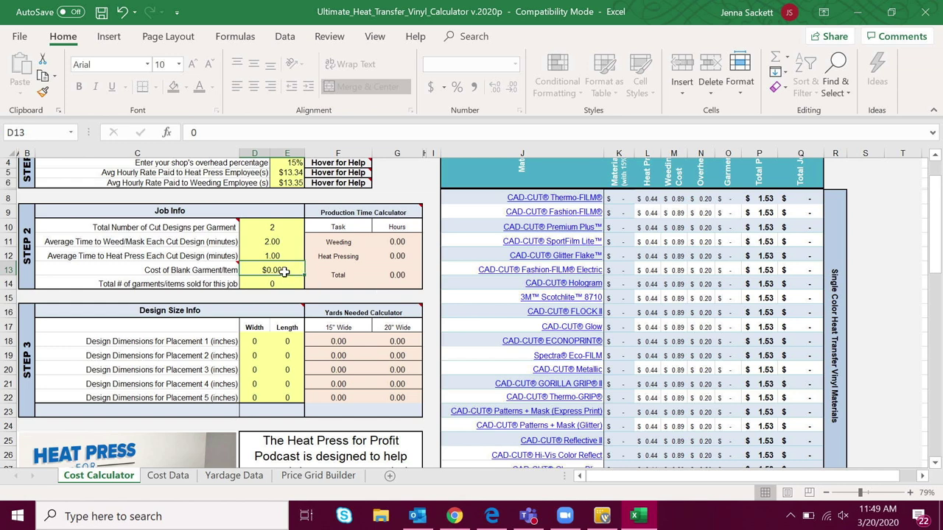
{"action": "type", "text": "3.00"}
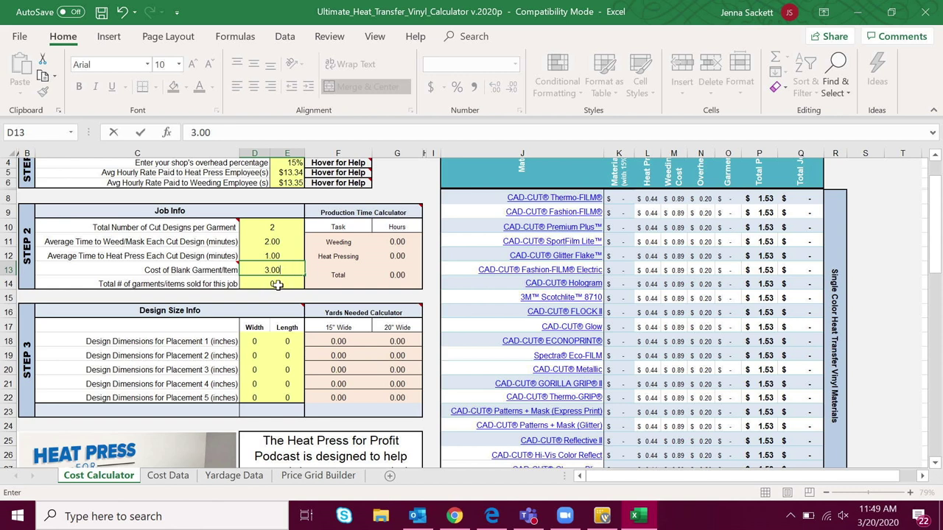
{"action": "left_click", "coordinate": [277, 285]}
{"action": "left_click", "coordinate": [282, 270]}
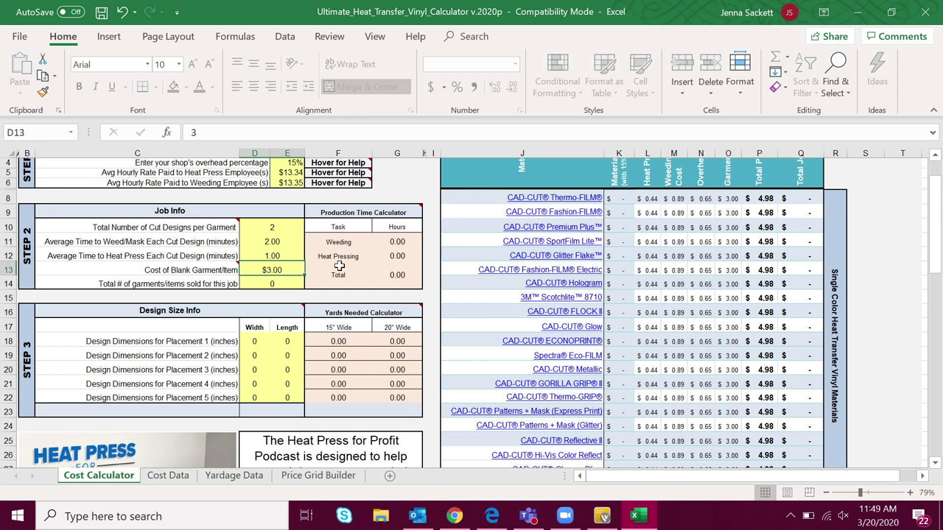
Set the total number of garments sold for this job to 2.
{"action": "left_click", "coordinate": [280, 283]}
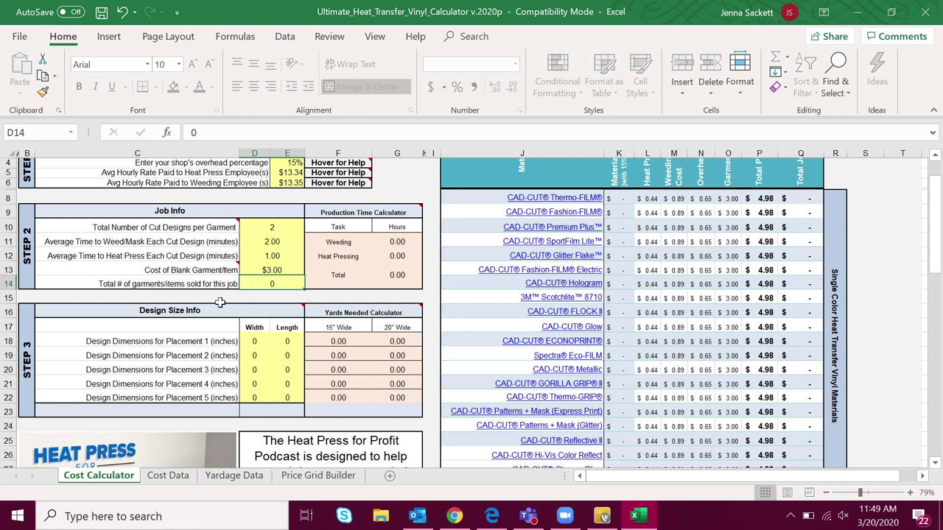
{"action": "type", "text": "2"}
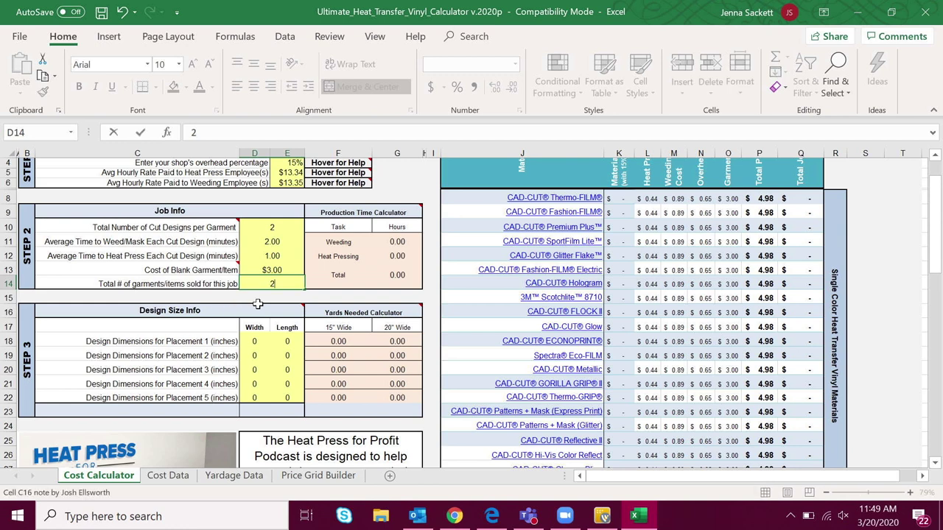
{"action": "key", "text": "Return"}
Set the design dimensions for placement 1 to 6.2 inches wide and 8.4 inches long.
{"action": "scroll", "coordinate": [301, 302], "scroll_direction": "down", "scroll_amount": 1}
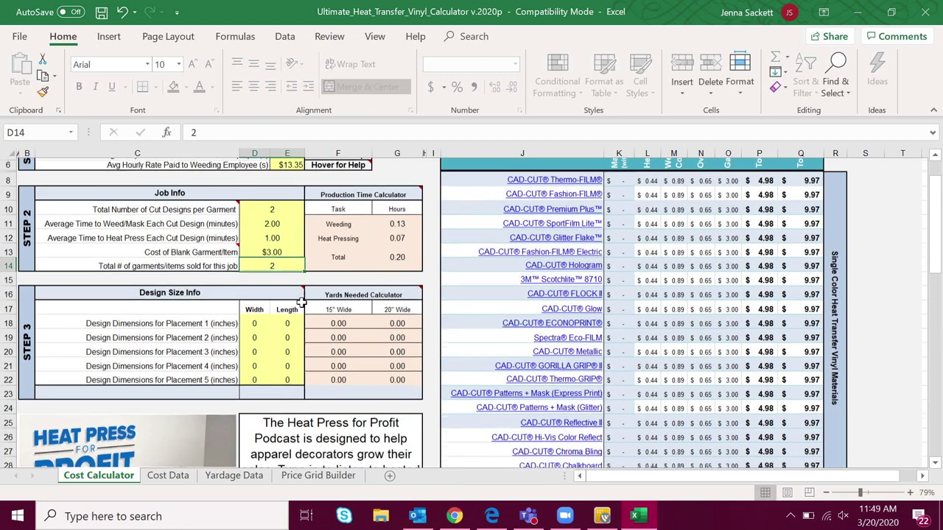
{"action": "scroll", "coordinate": [301, 302], "scroll_direction": "down", "scroll_amount": 1}
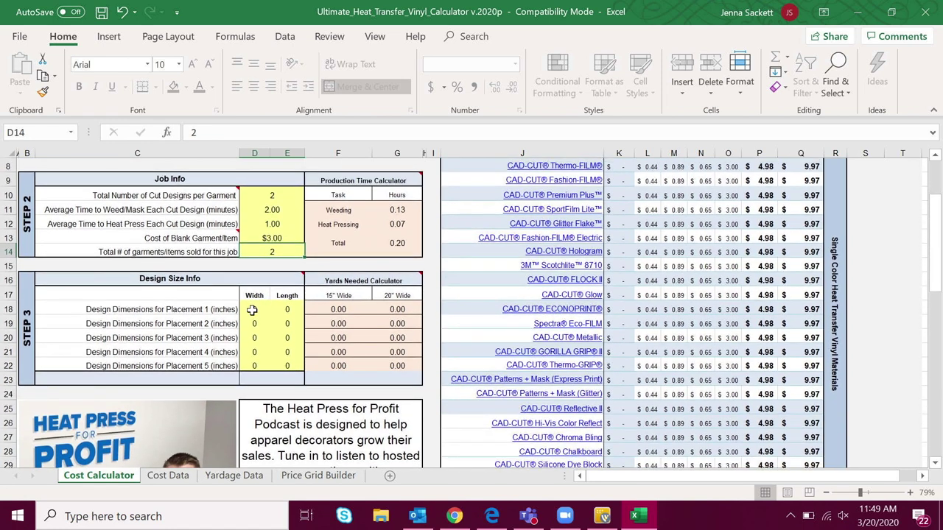
{"action": "left_click", "coordinate": [253, 310]}
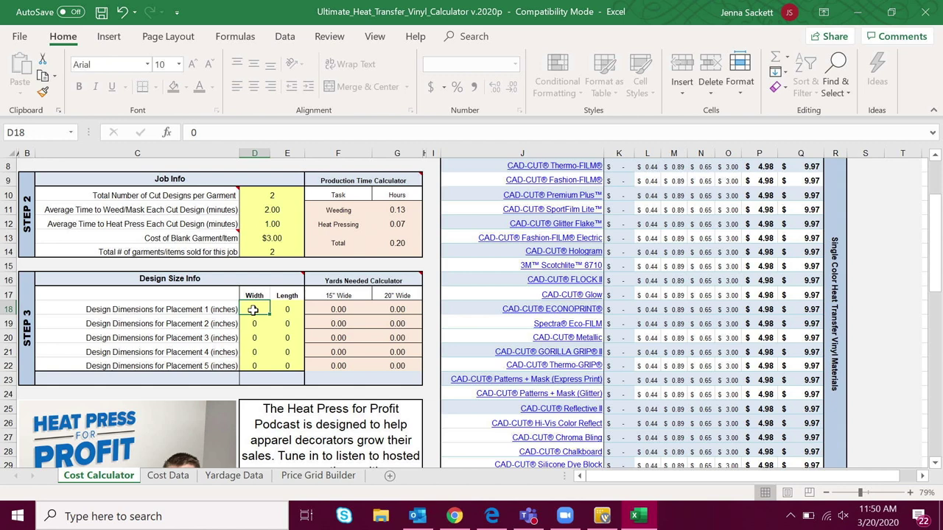
{"action": "type", "text": "6.2"}
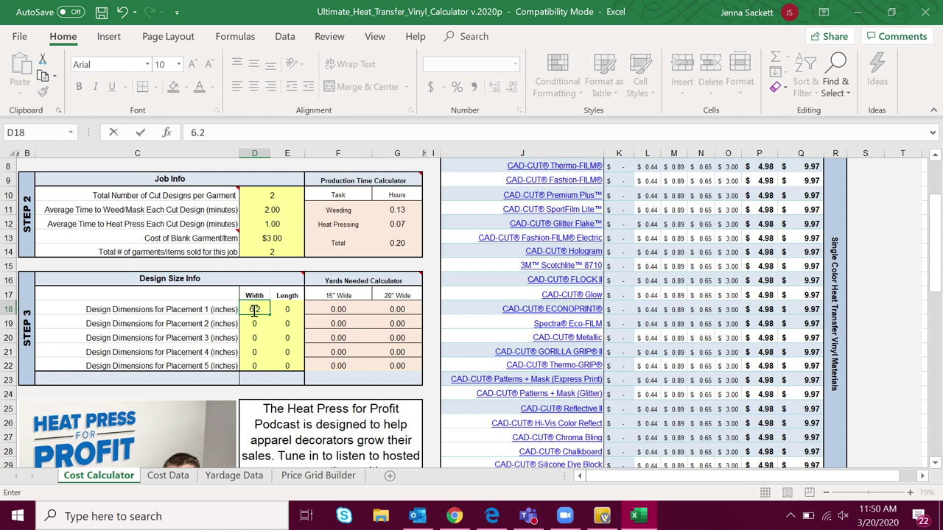
{"action": "key", "text": "Tab"}
{"action": "type", "text": "8.4"}
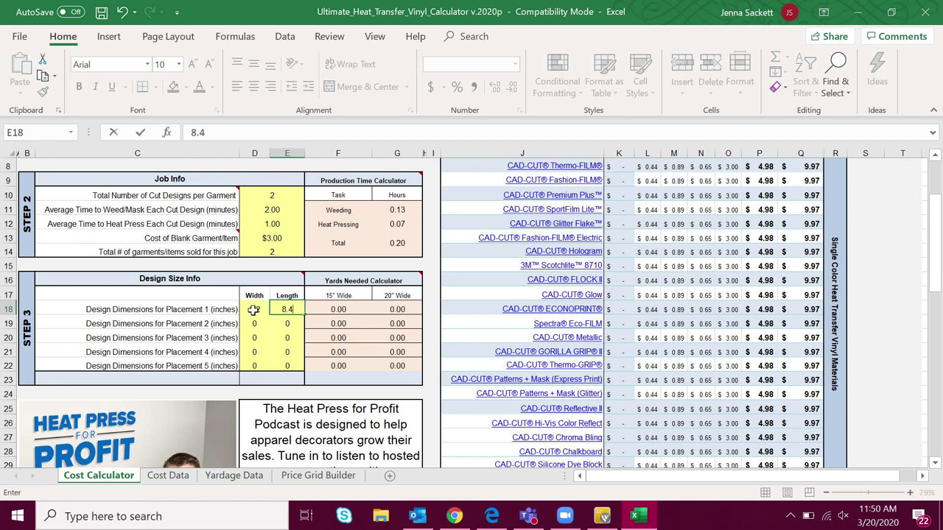
{"action": "key", "text": "Return"}
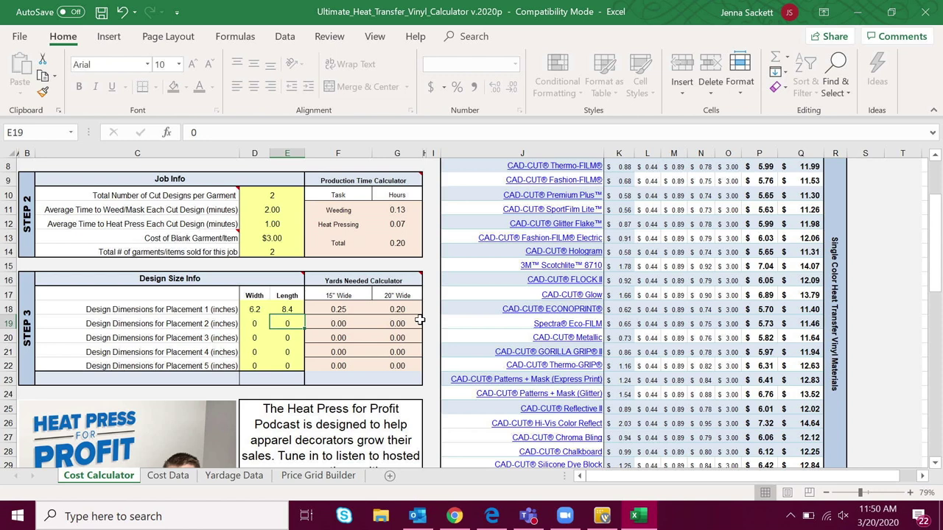
Set the design dimensions for placement 2 to 4 inches wide and 7.2 inches long.
{"action": "left_click", "coordinate": [250, 328]}
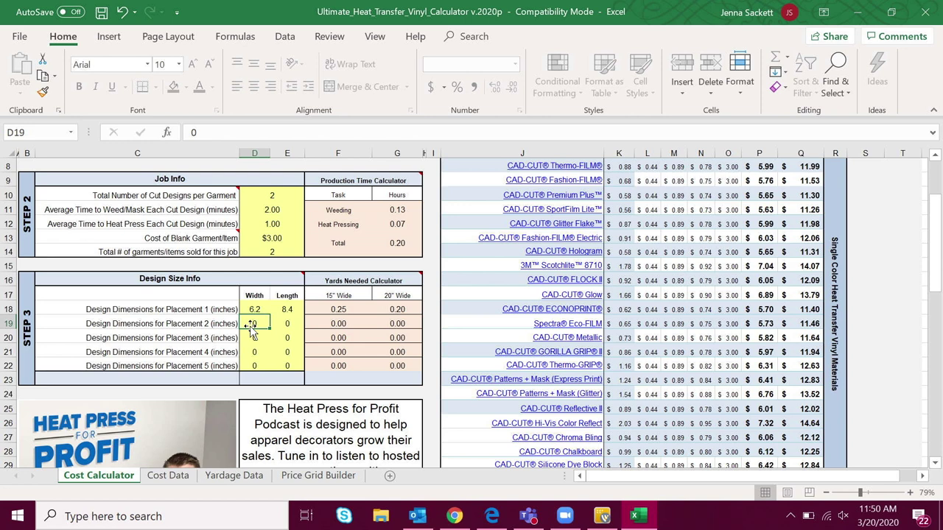
{"action": "key", "text": "Right"}
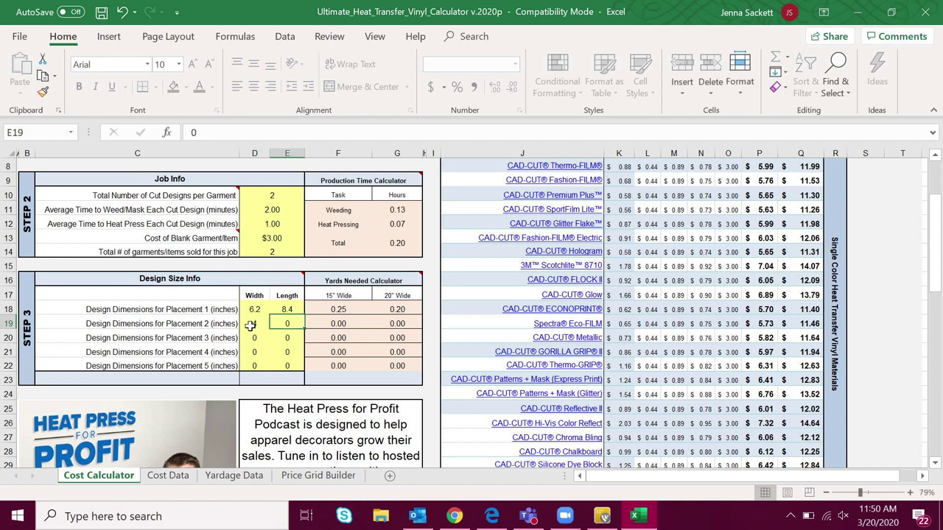
{"action": "type", "text": "7.2"}
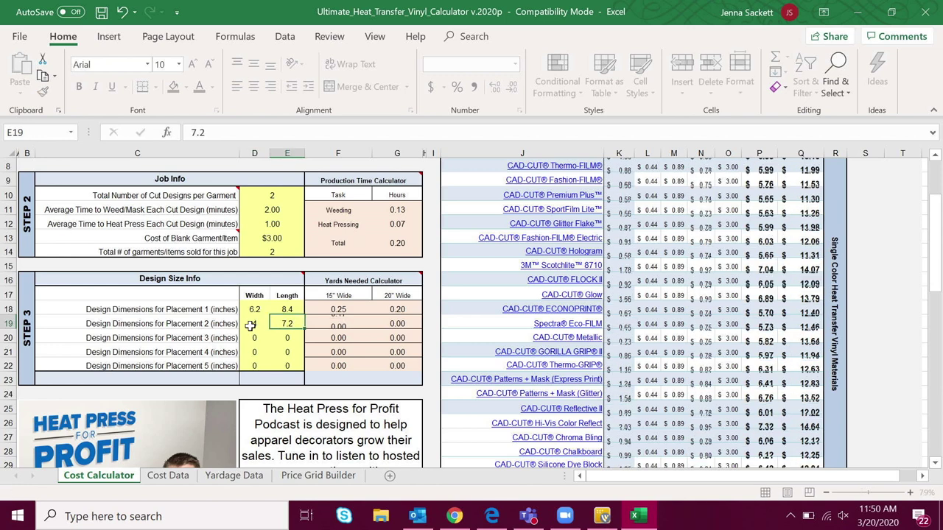
{"action": "key", "text": "Return"}
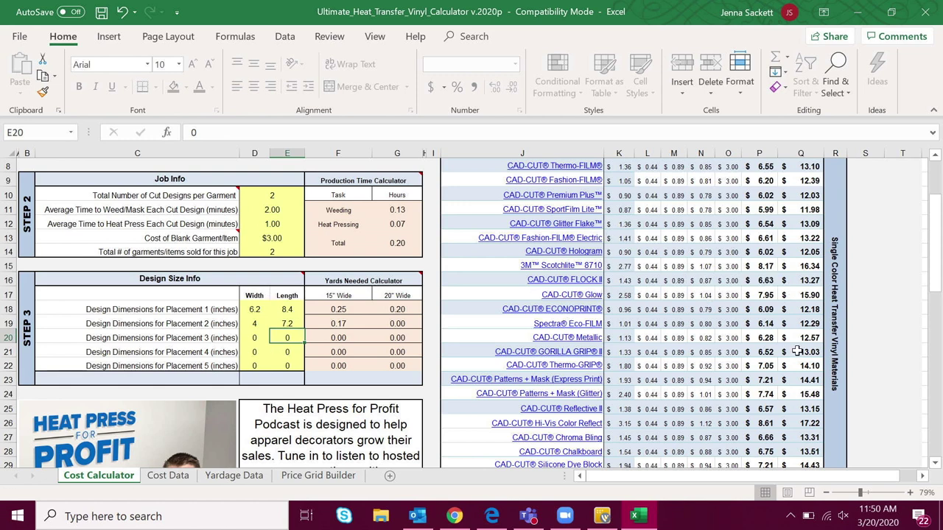
Examine the per-garment and total job costs of the CAD-COLOR print/cut materials with mask.
{"action": "scroll", "coordinate": [901, 365], "scroll_direction": "down", "scroll_amount": 1}
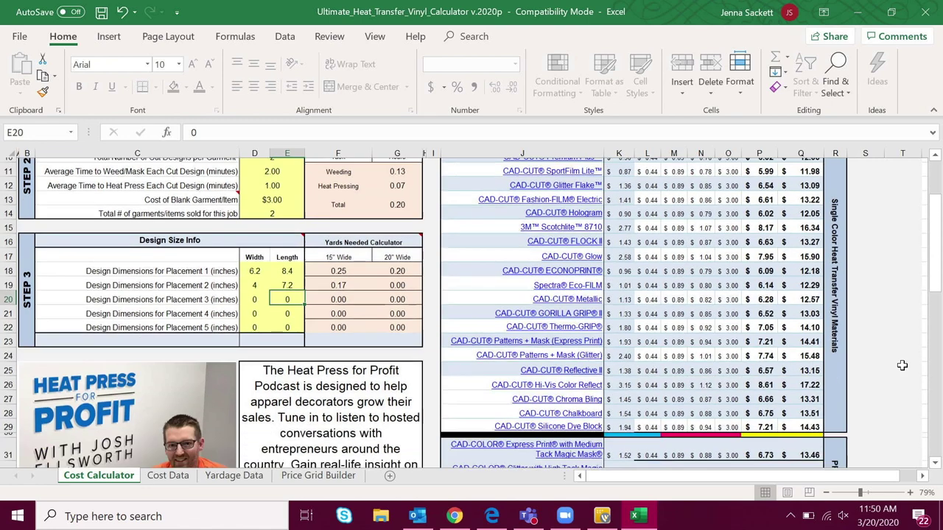
{"action": "scroll", "coordinate": [902, 366], "scroll_direction": "down", "scroll_amount": 2}
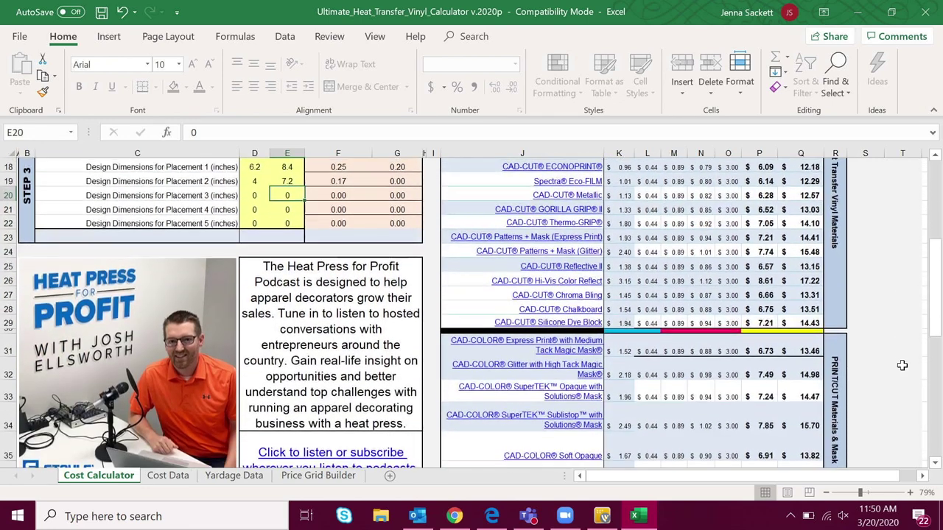
{"action": "scroll", "coordinate": [902, 366], "scroll_direction": "down", "scroll_amount": 2}
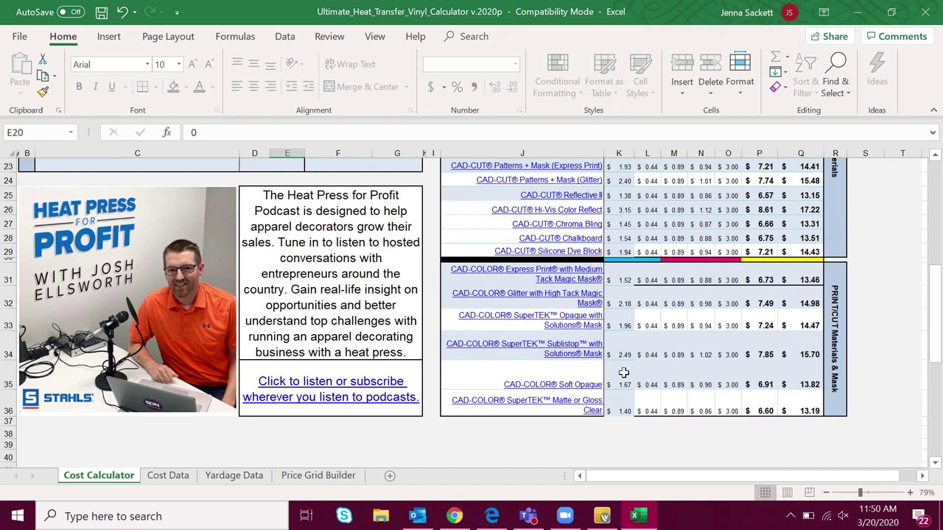
{"action": "mouse_move", "coordinate": [934, 327]}
{"action": "left_mouse_down"}
{"action": "mouse_move", "coordinate": [934, 277]}
{"action": "mouse_move", "coordinate": [934, 317]}
{"action": "left_mouse_up"}
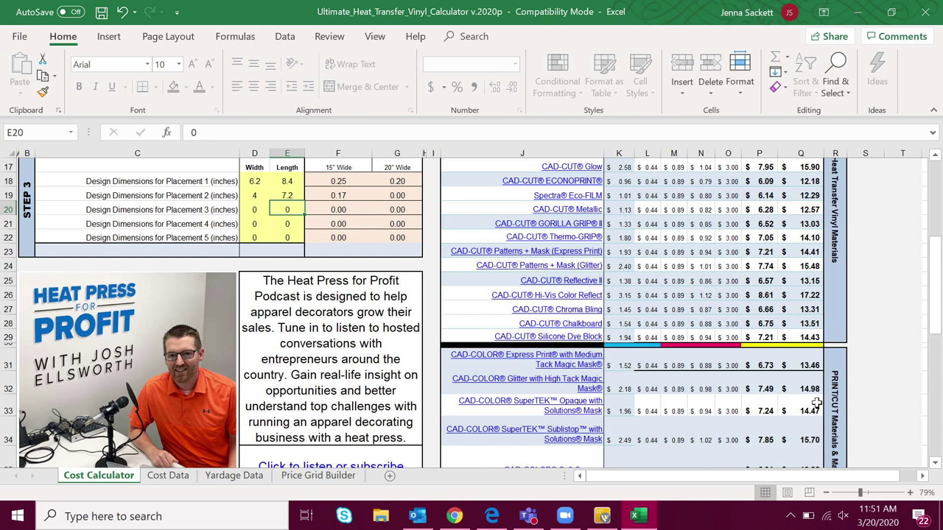
{"action": "left_click_drag", "start_coordinate": [934, 299], "coordinate": [934, 308]}
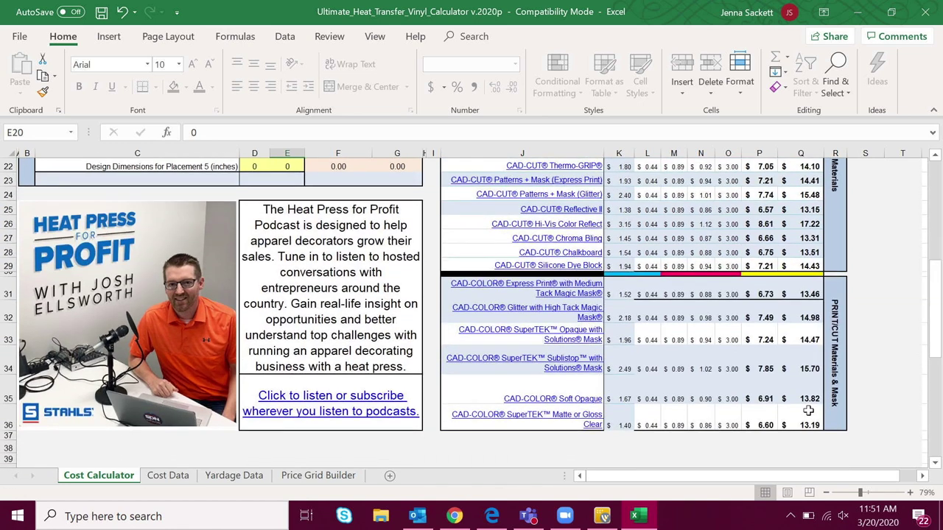